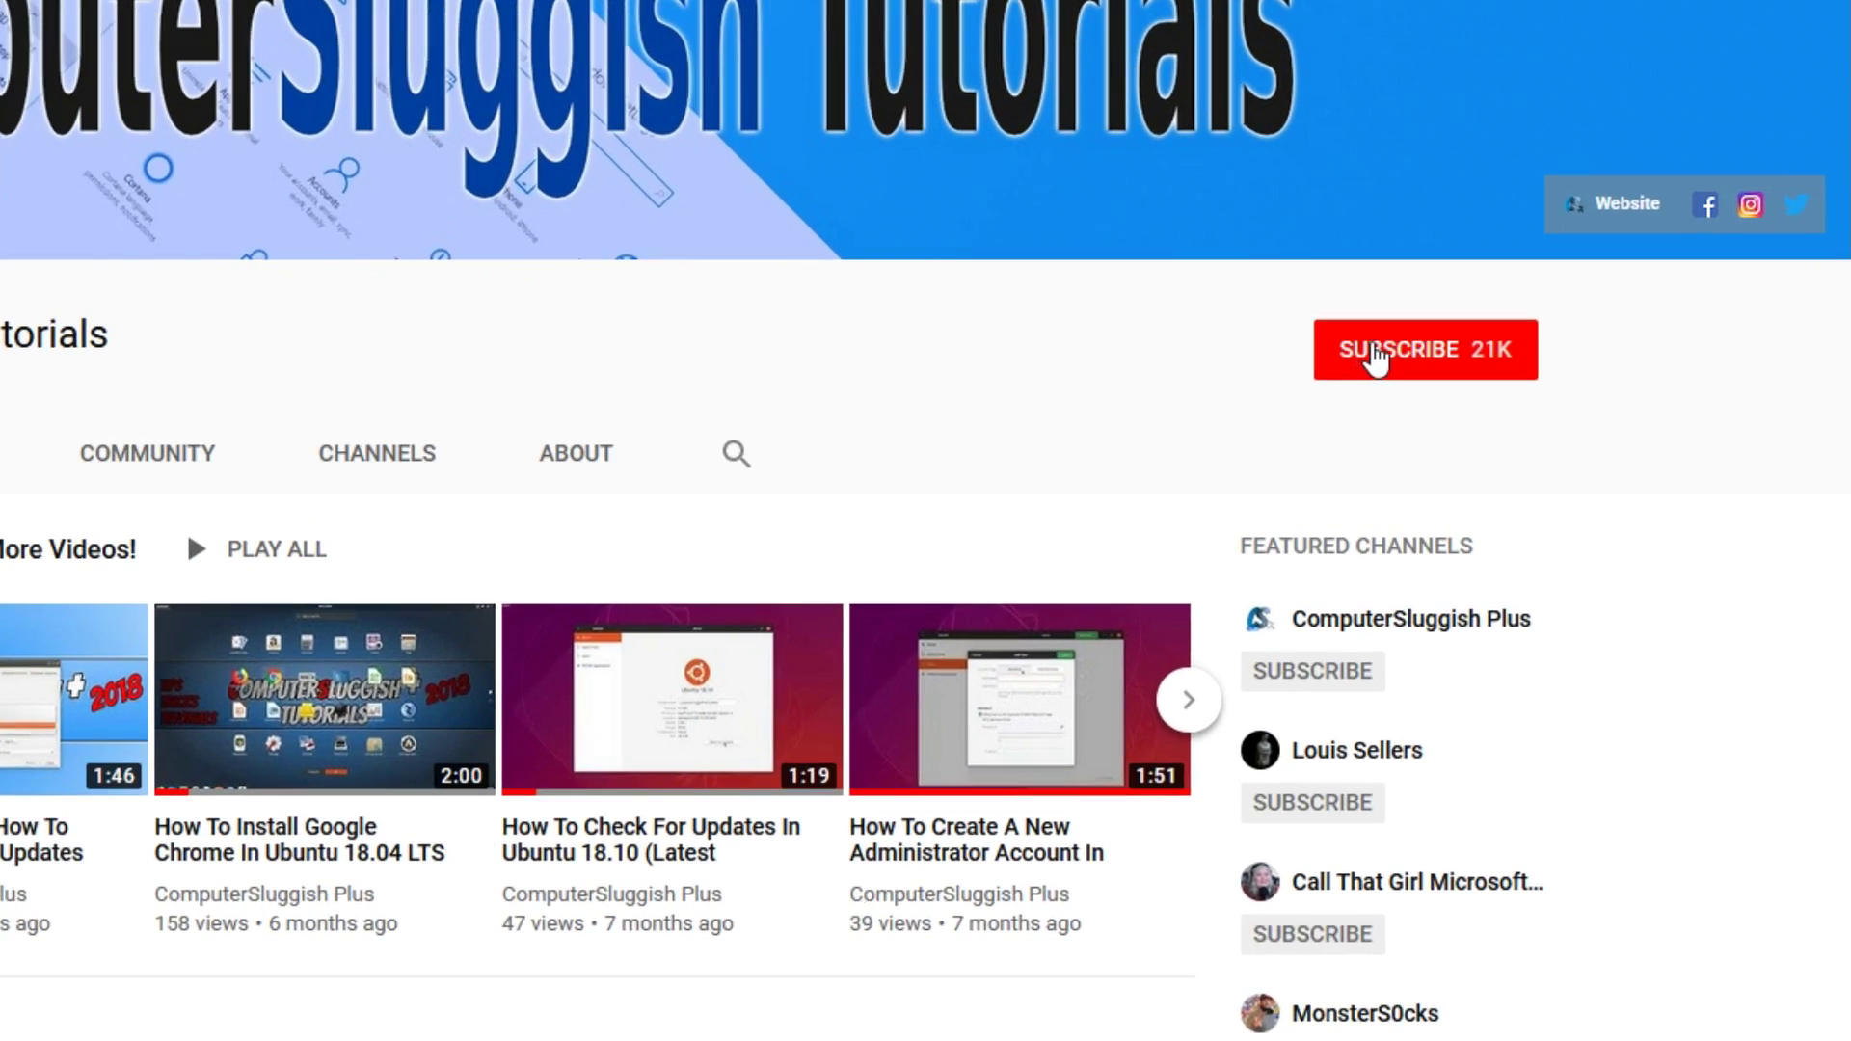
Subscribe to the tutorial channel and turn on its upload notifications
click(1441, 369)
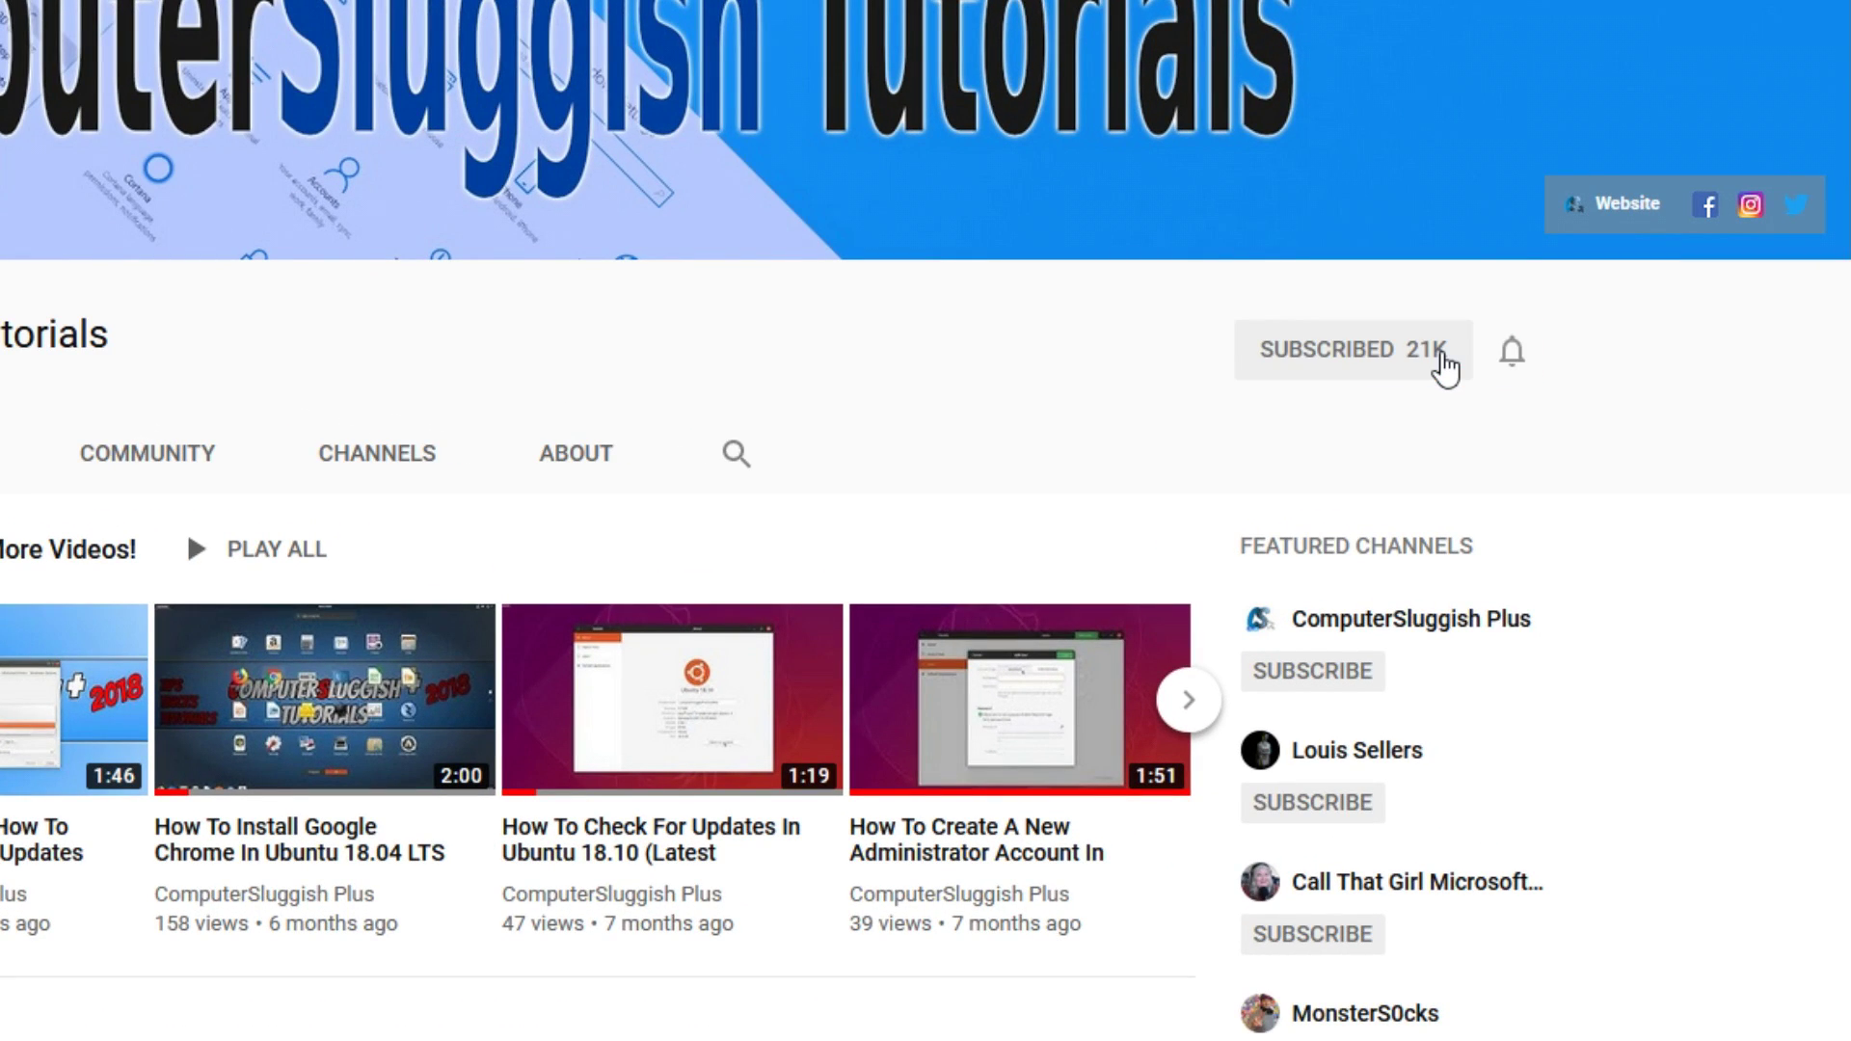
click(1514, 362)
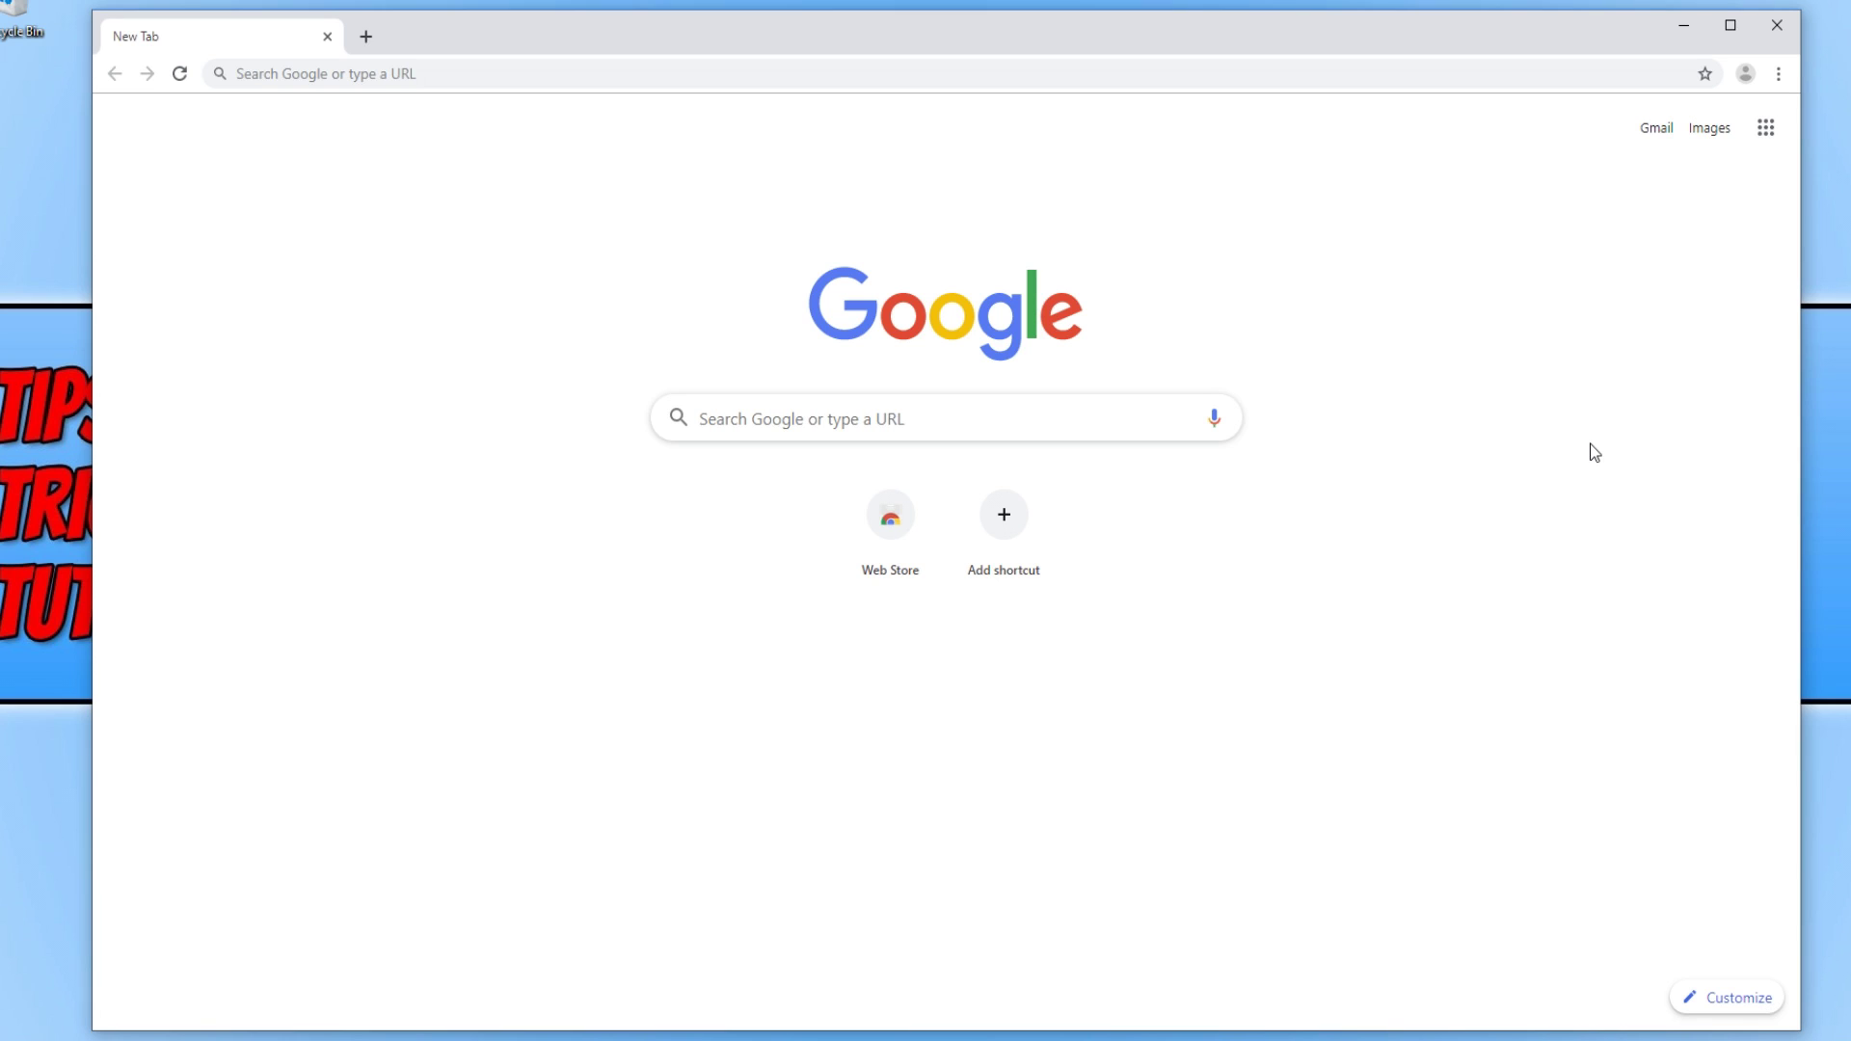
Open a new incognito window from the Chrome menu and nudge it into place
click(1777, 73)
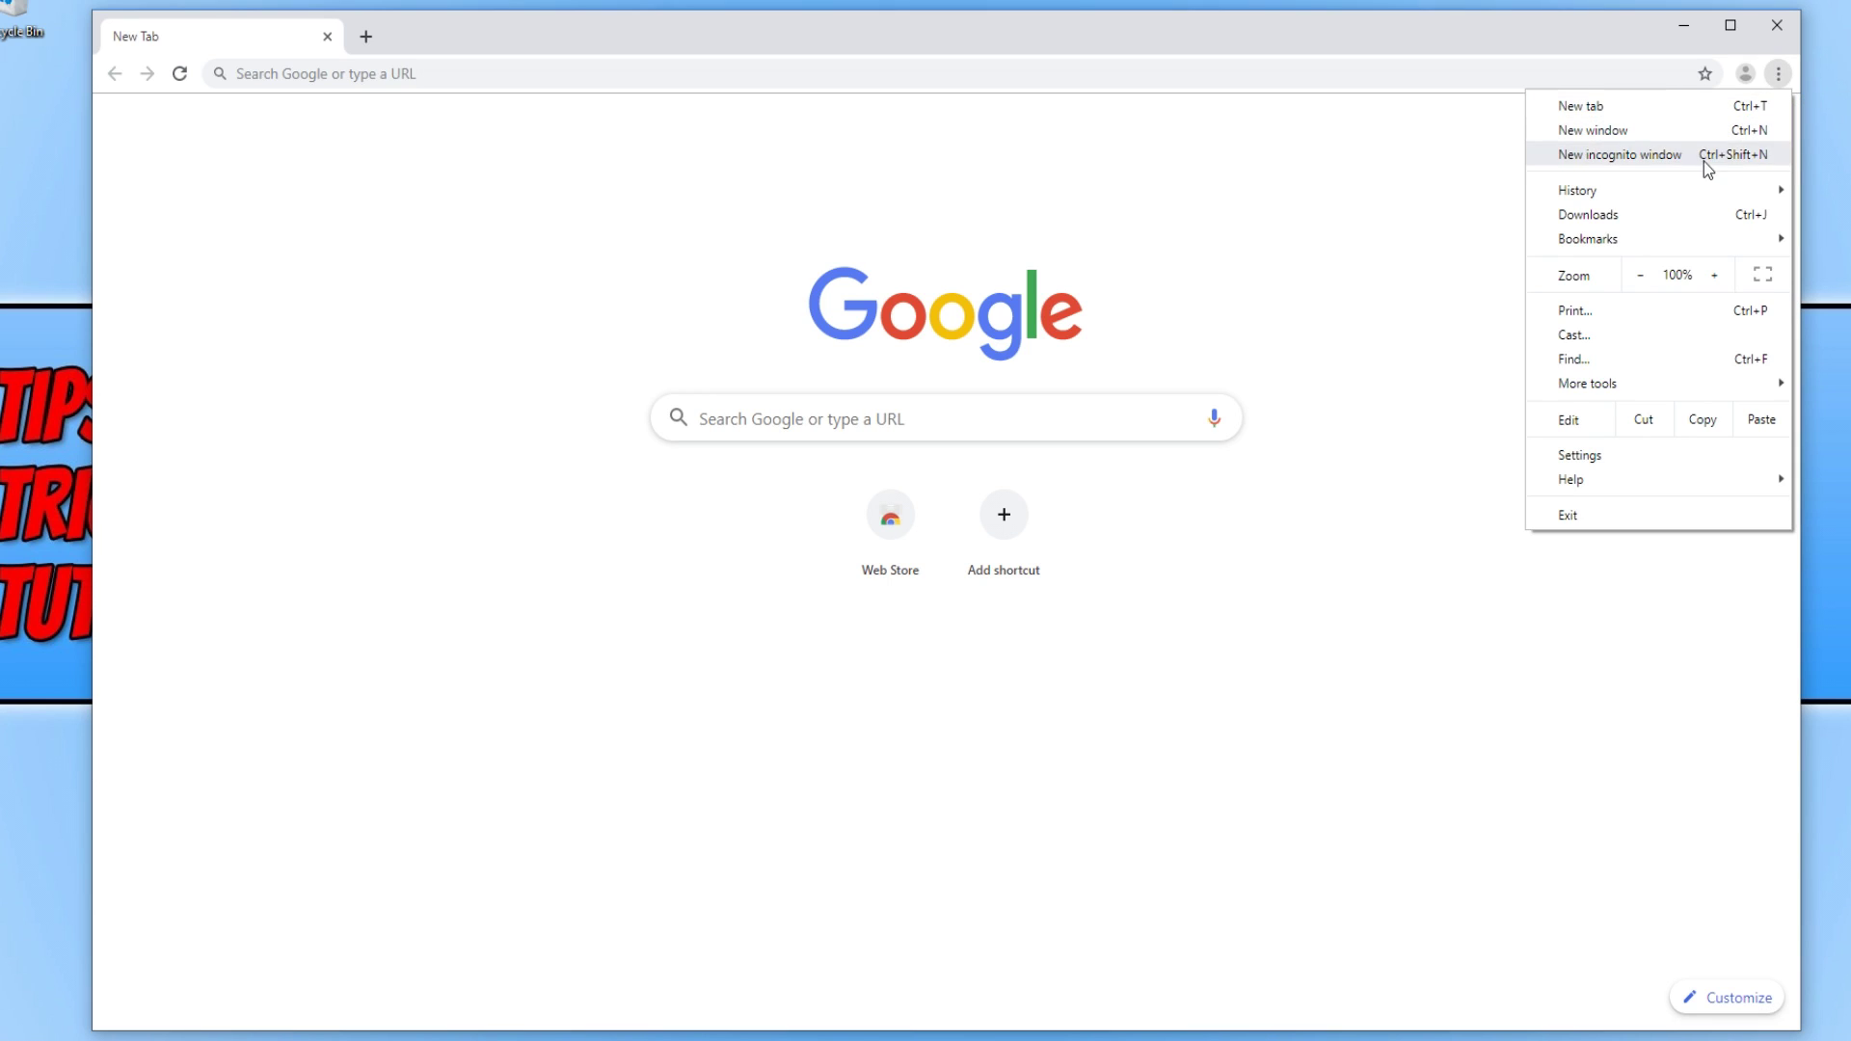
click(1682, 158)
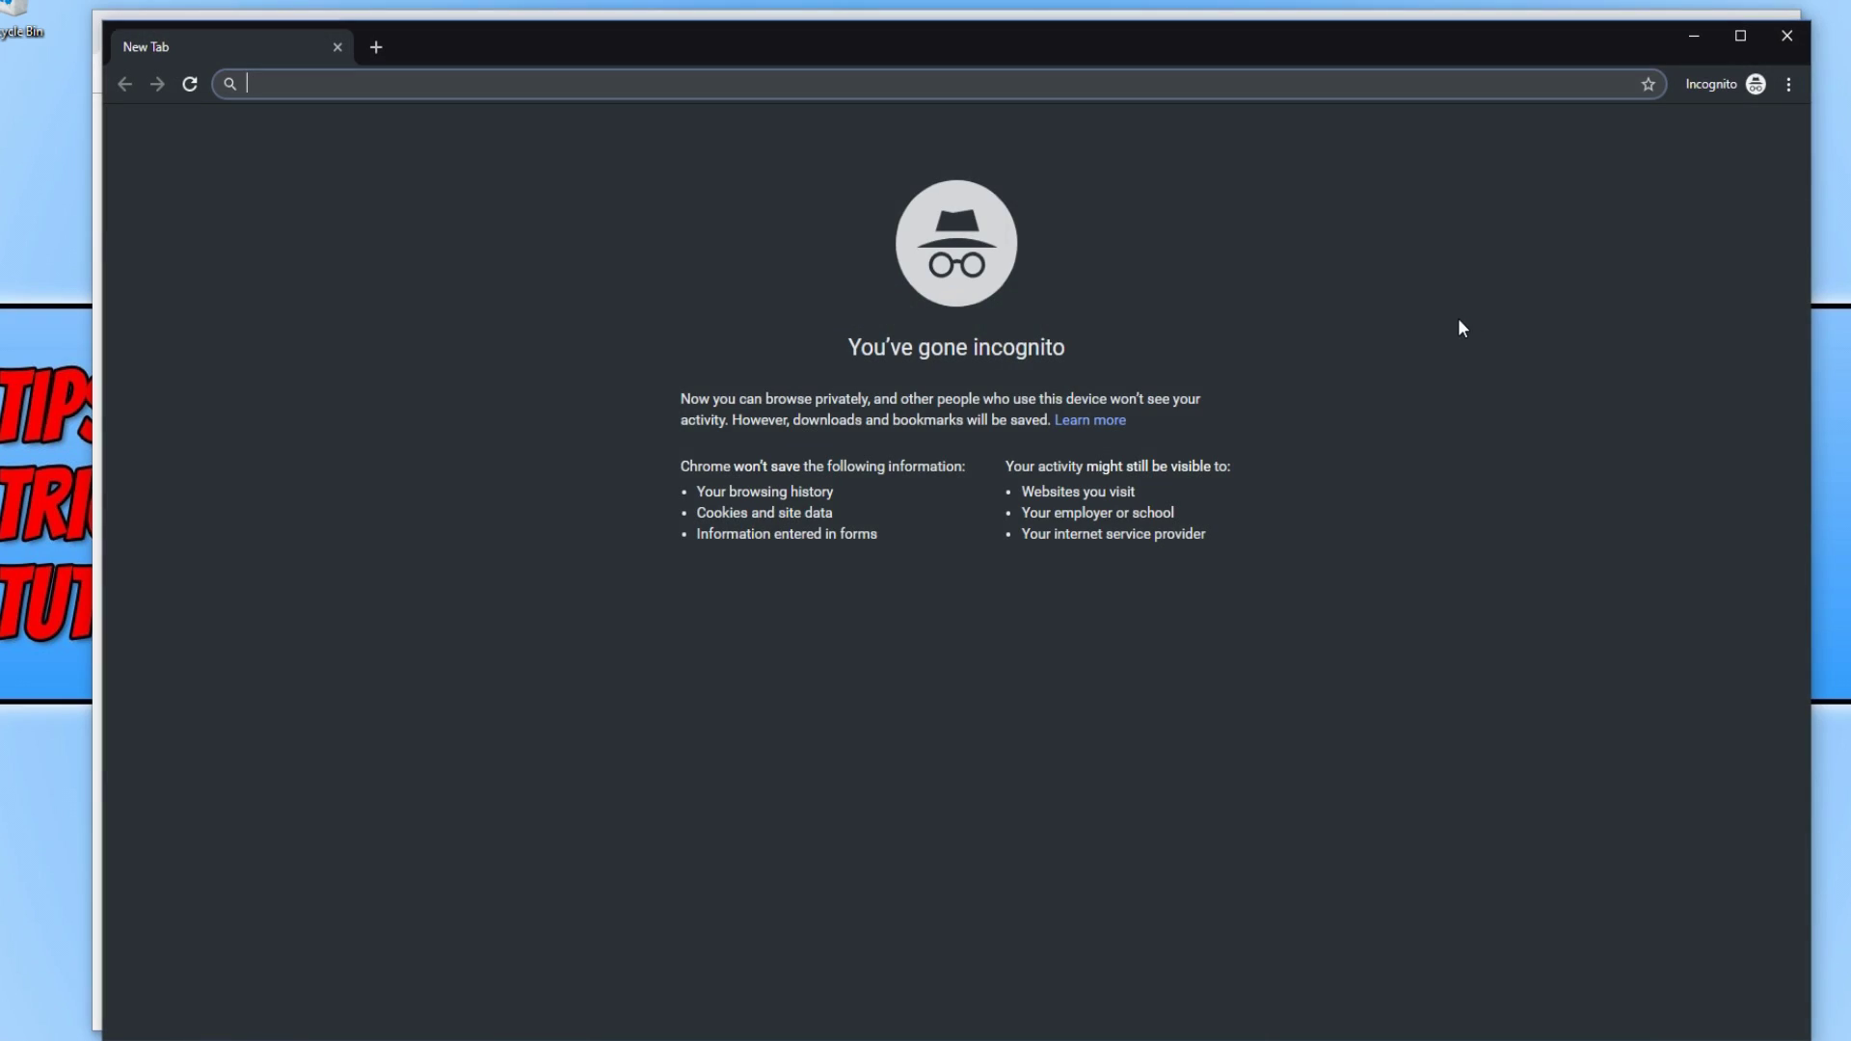
drag(1369, 39, 1358, 27)
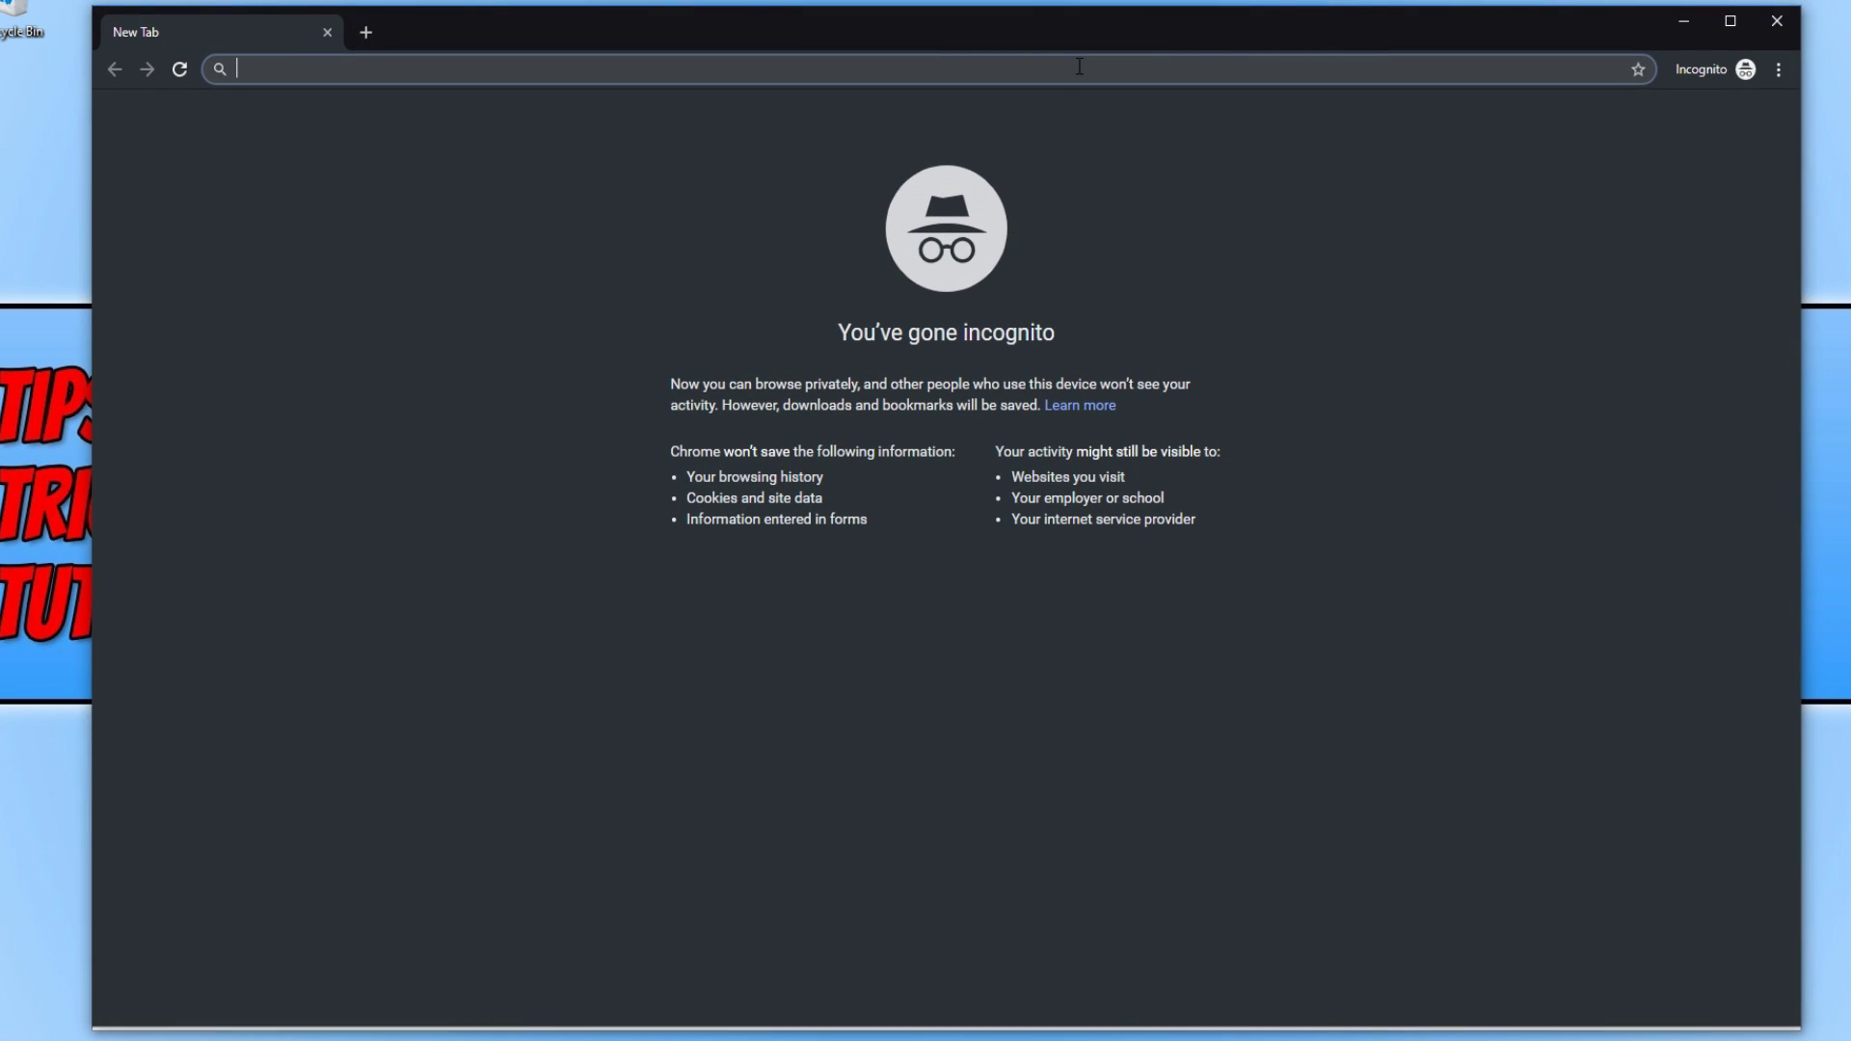
text(google)
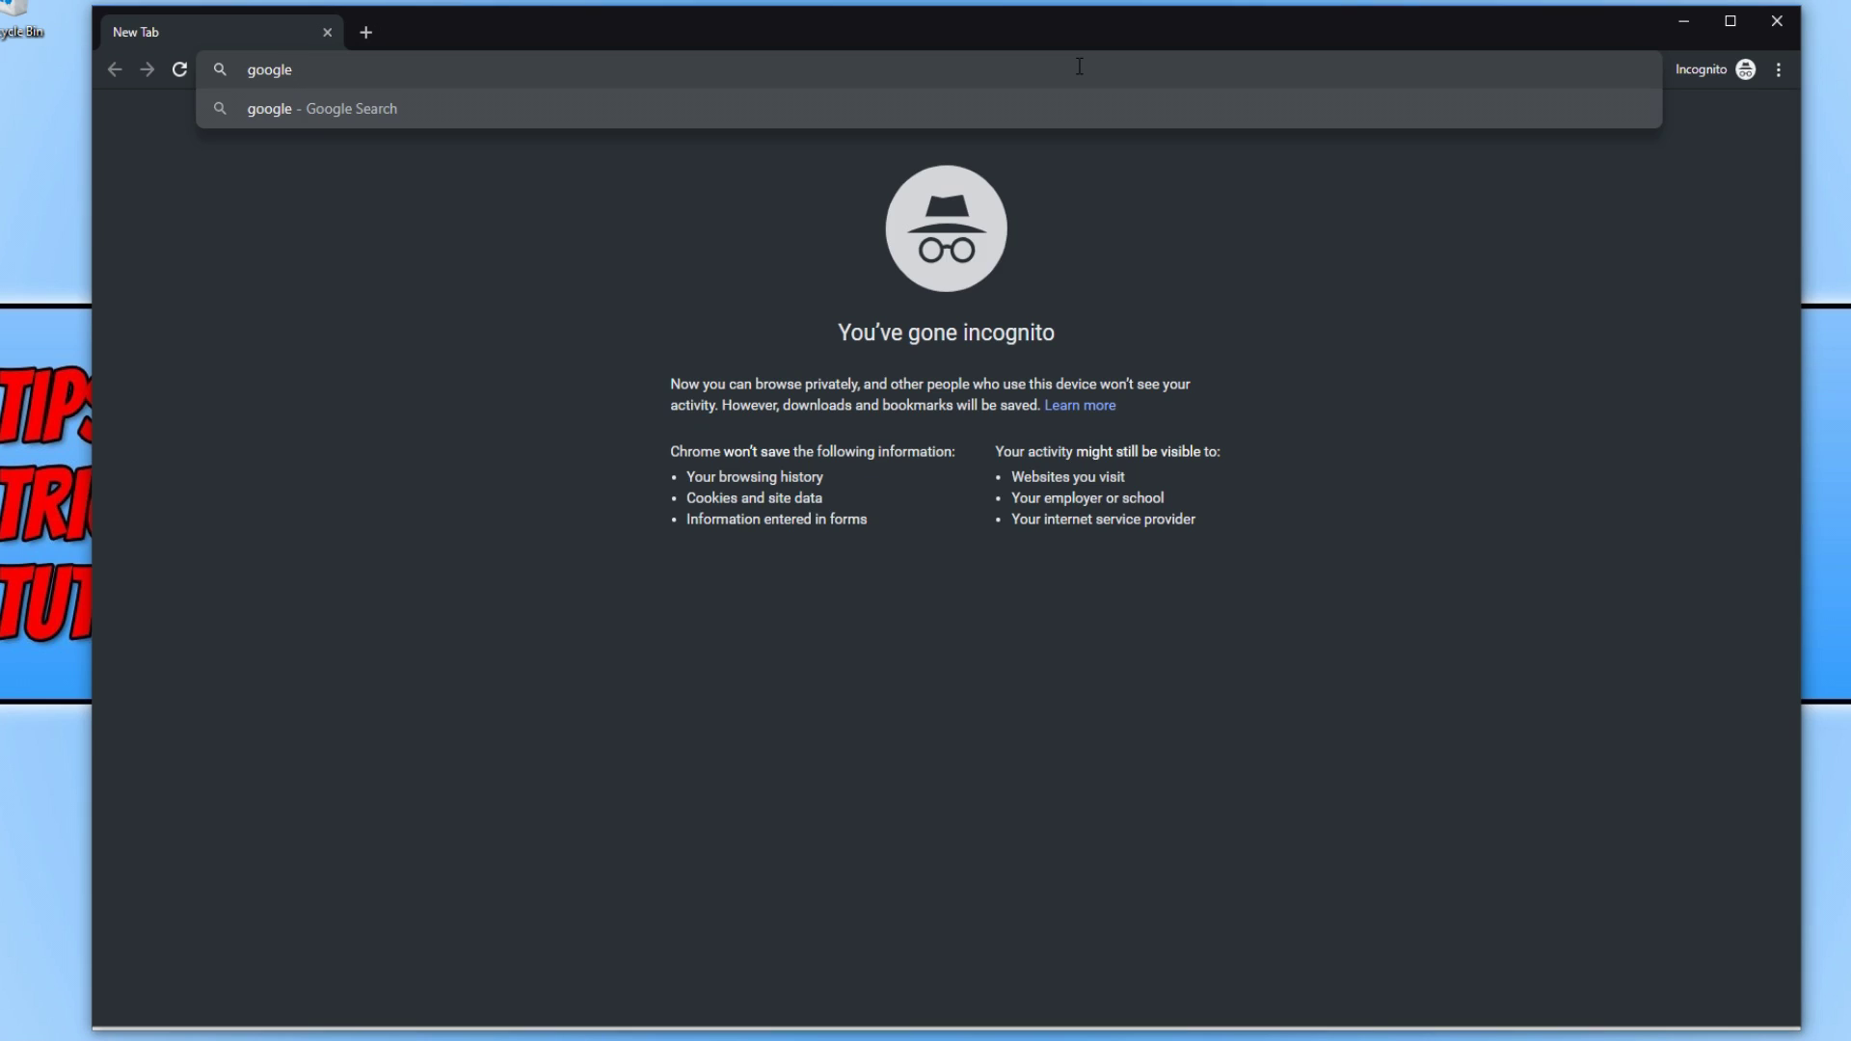
text(.co.uk)
Load google.co.uk and start creating a personal Google account from Sign in
key(Return)
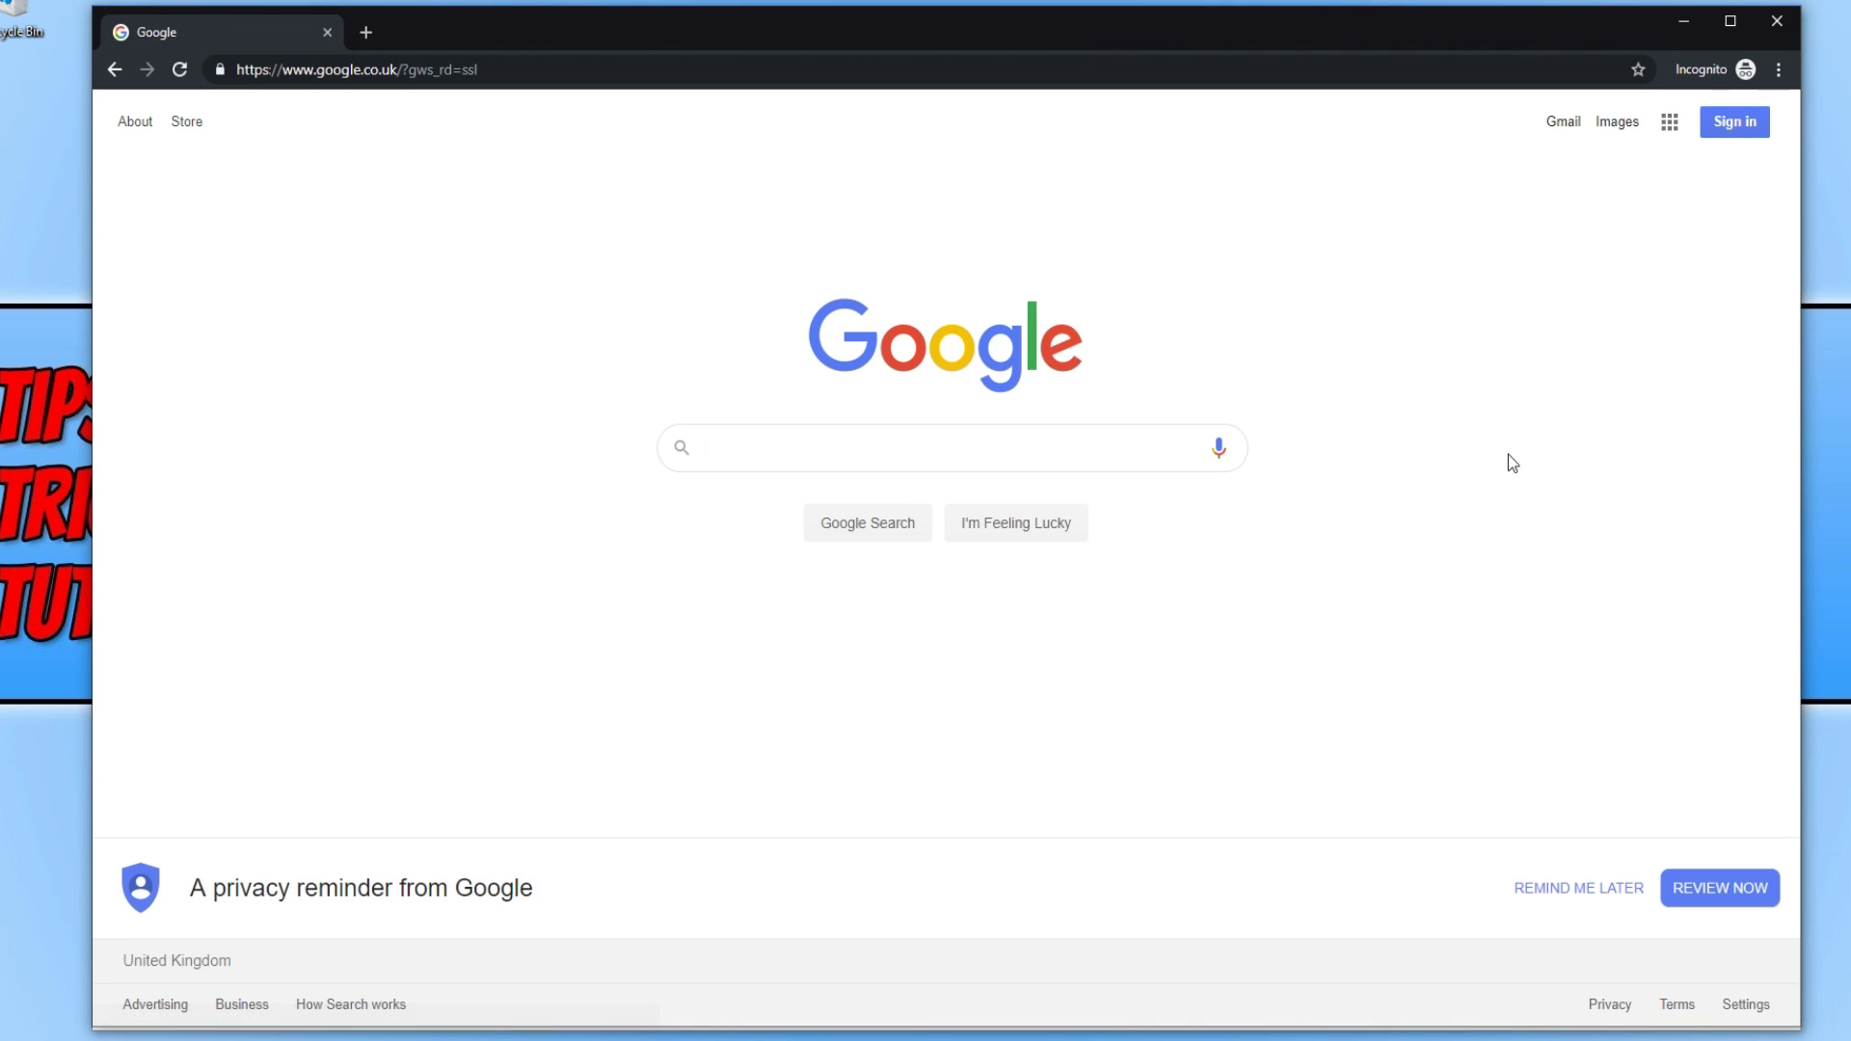
click(1735, 122)
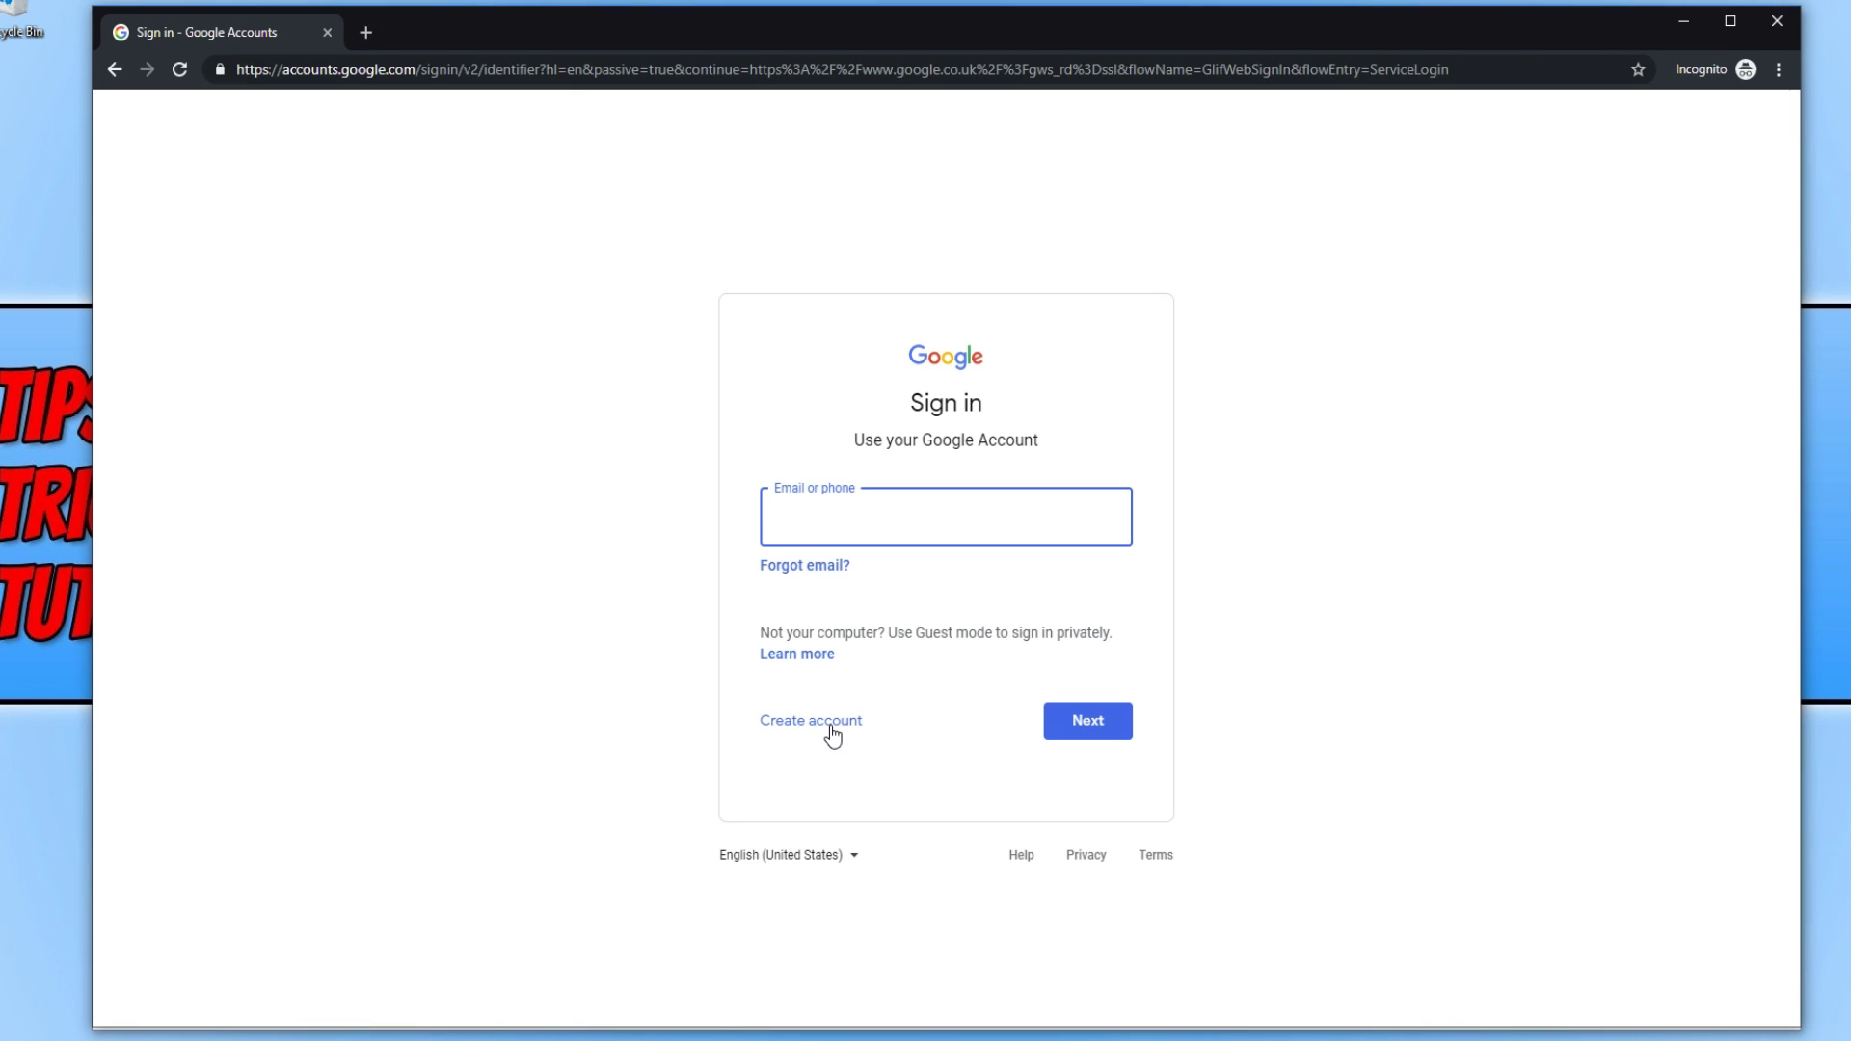
click(834, 733)
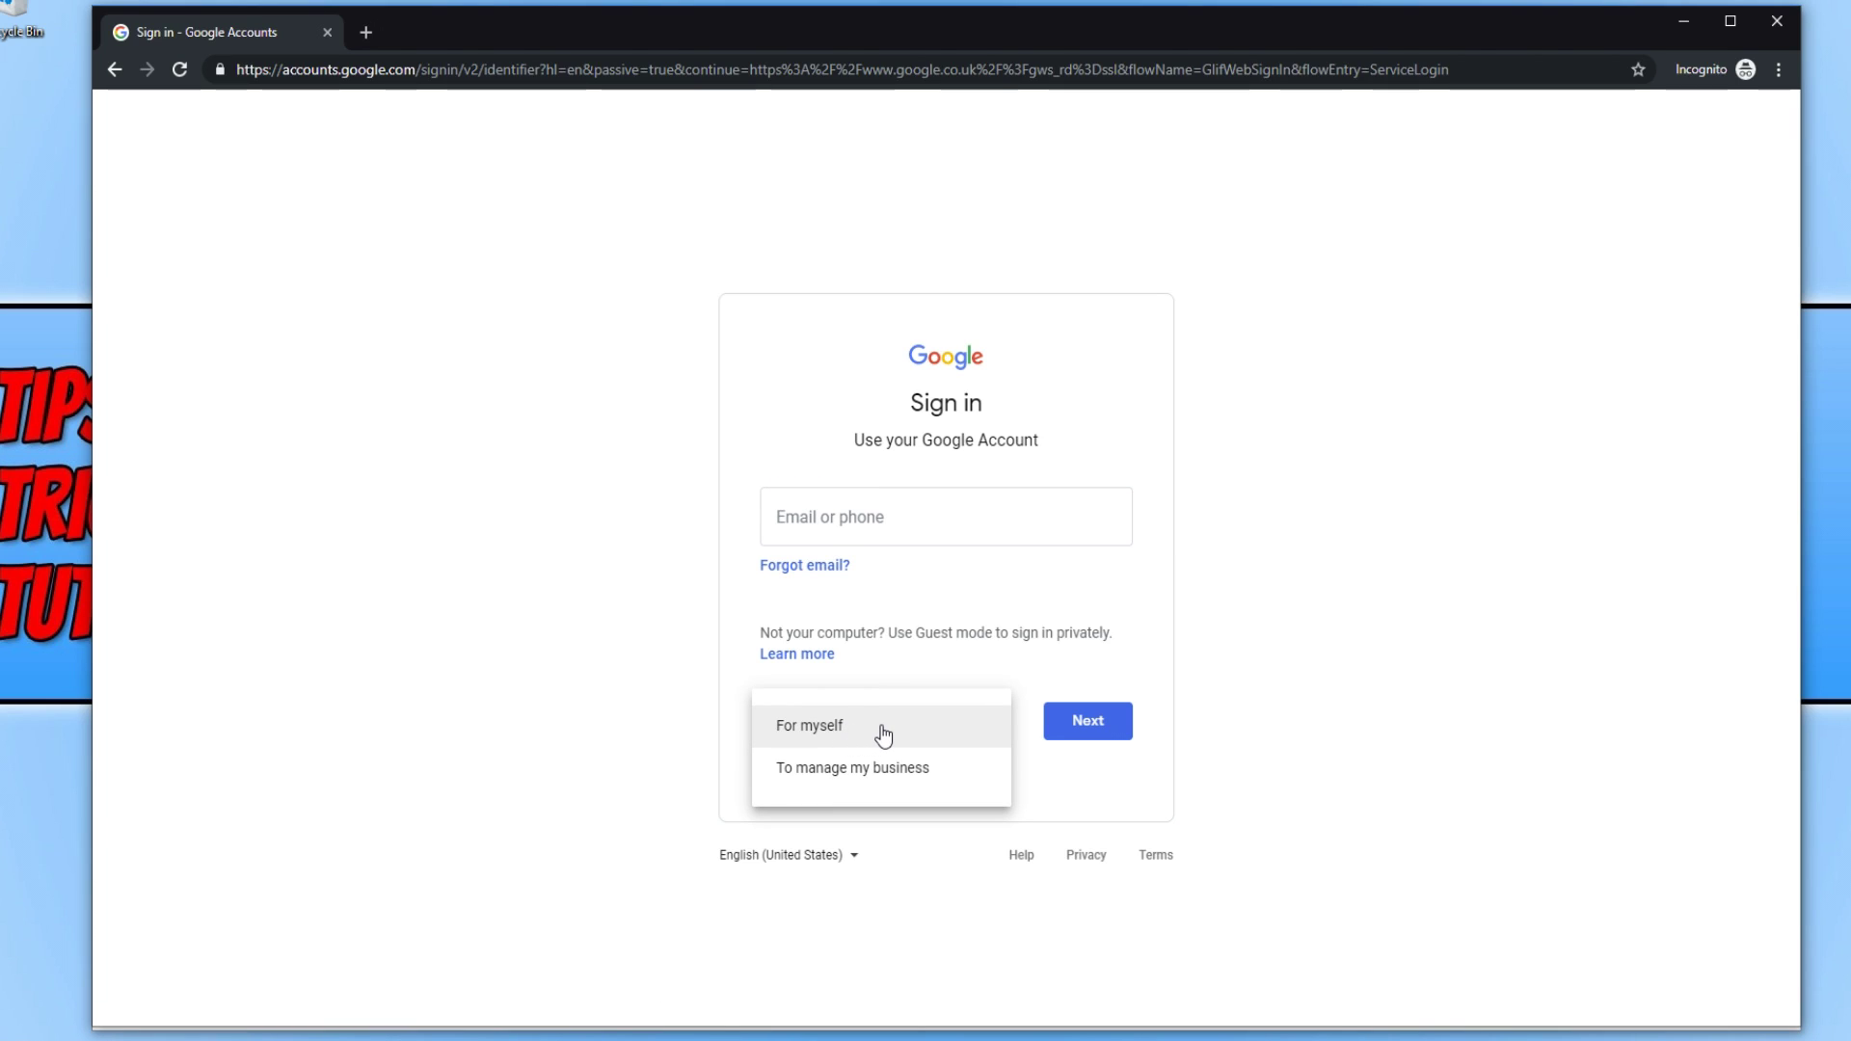
click(882, 736)
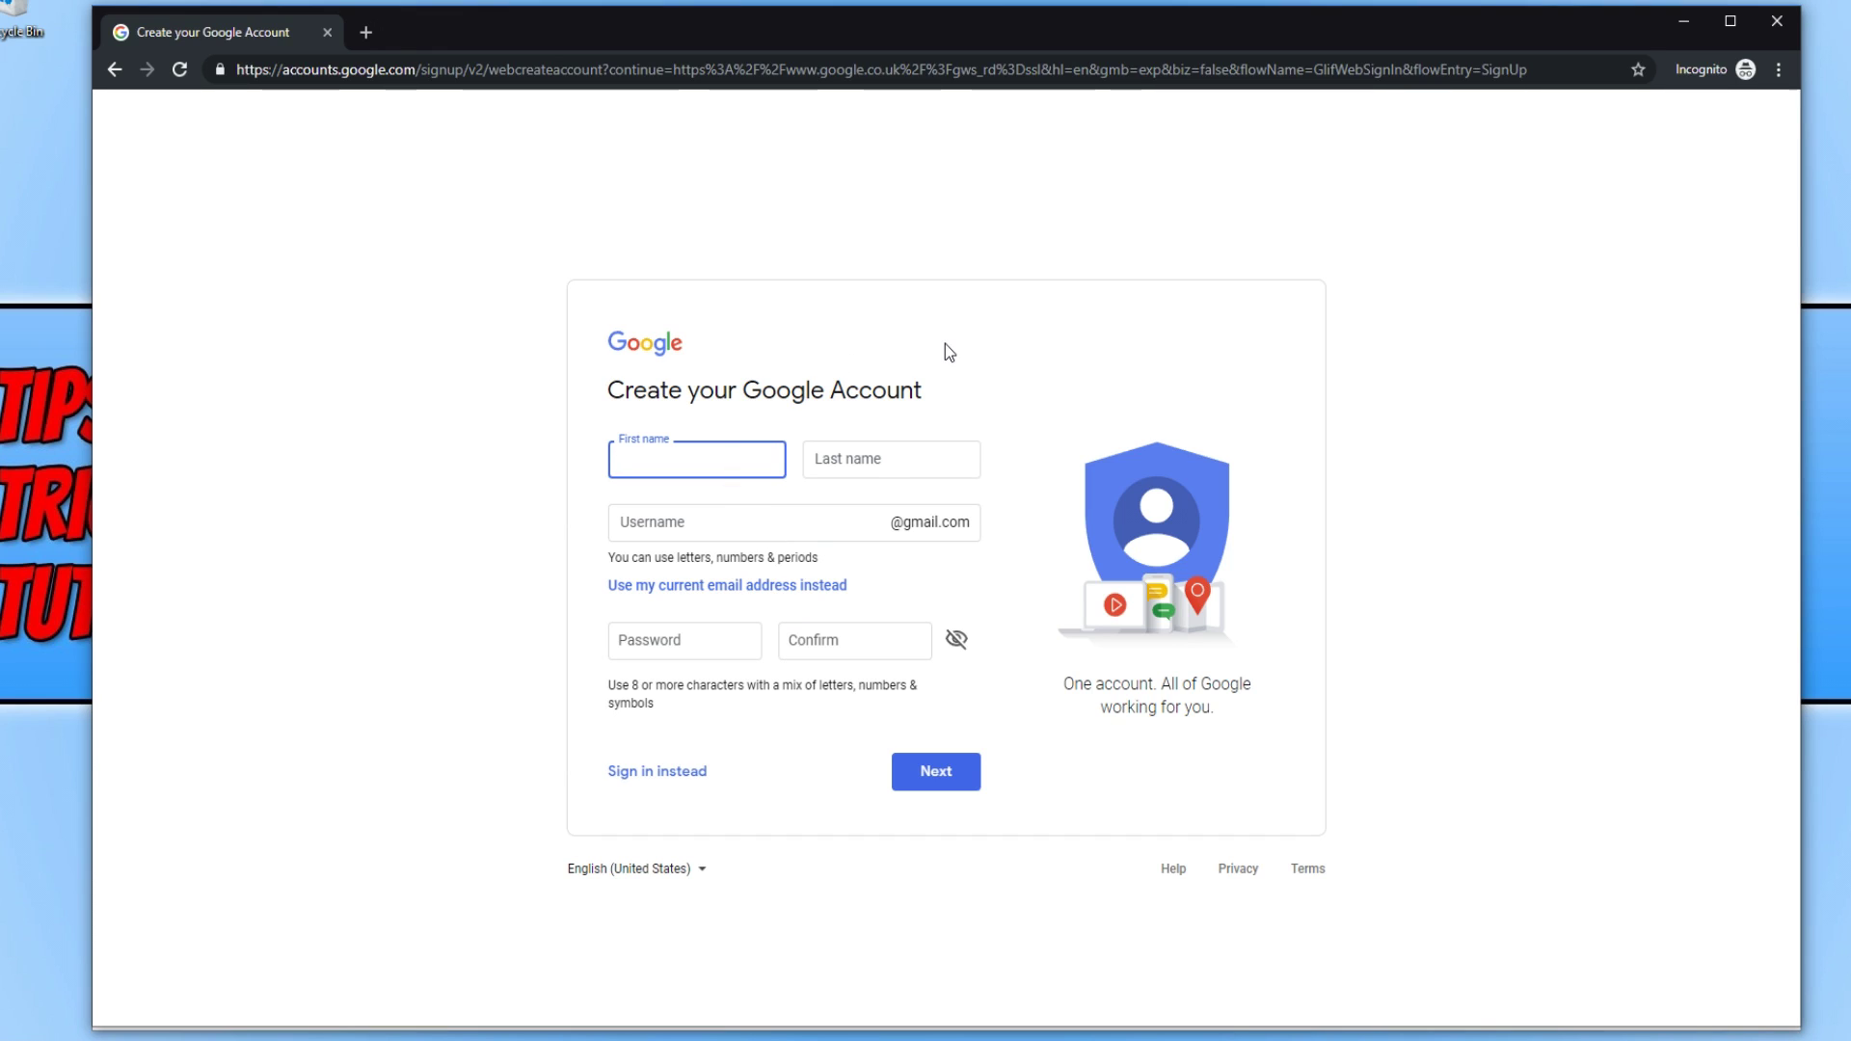
text(test)
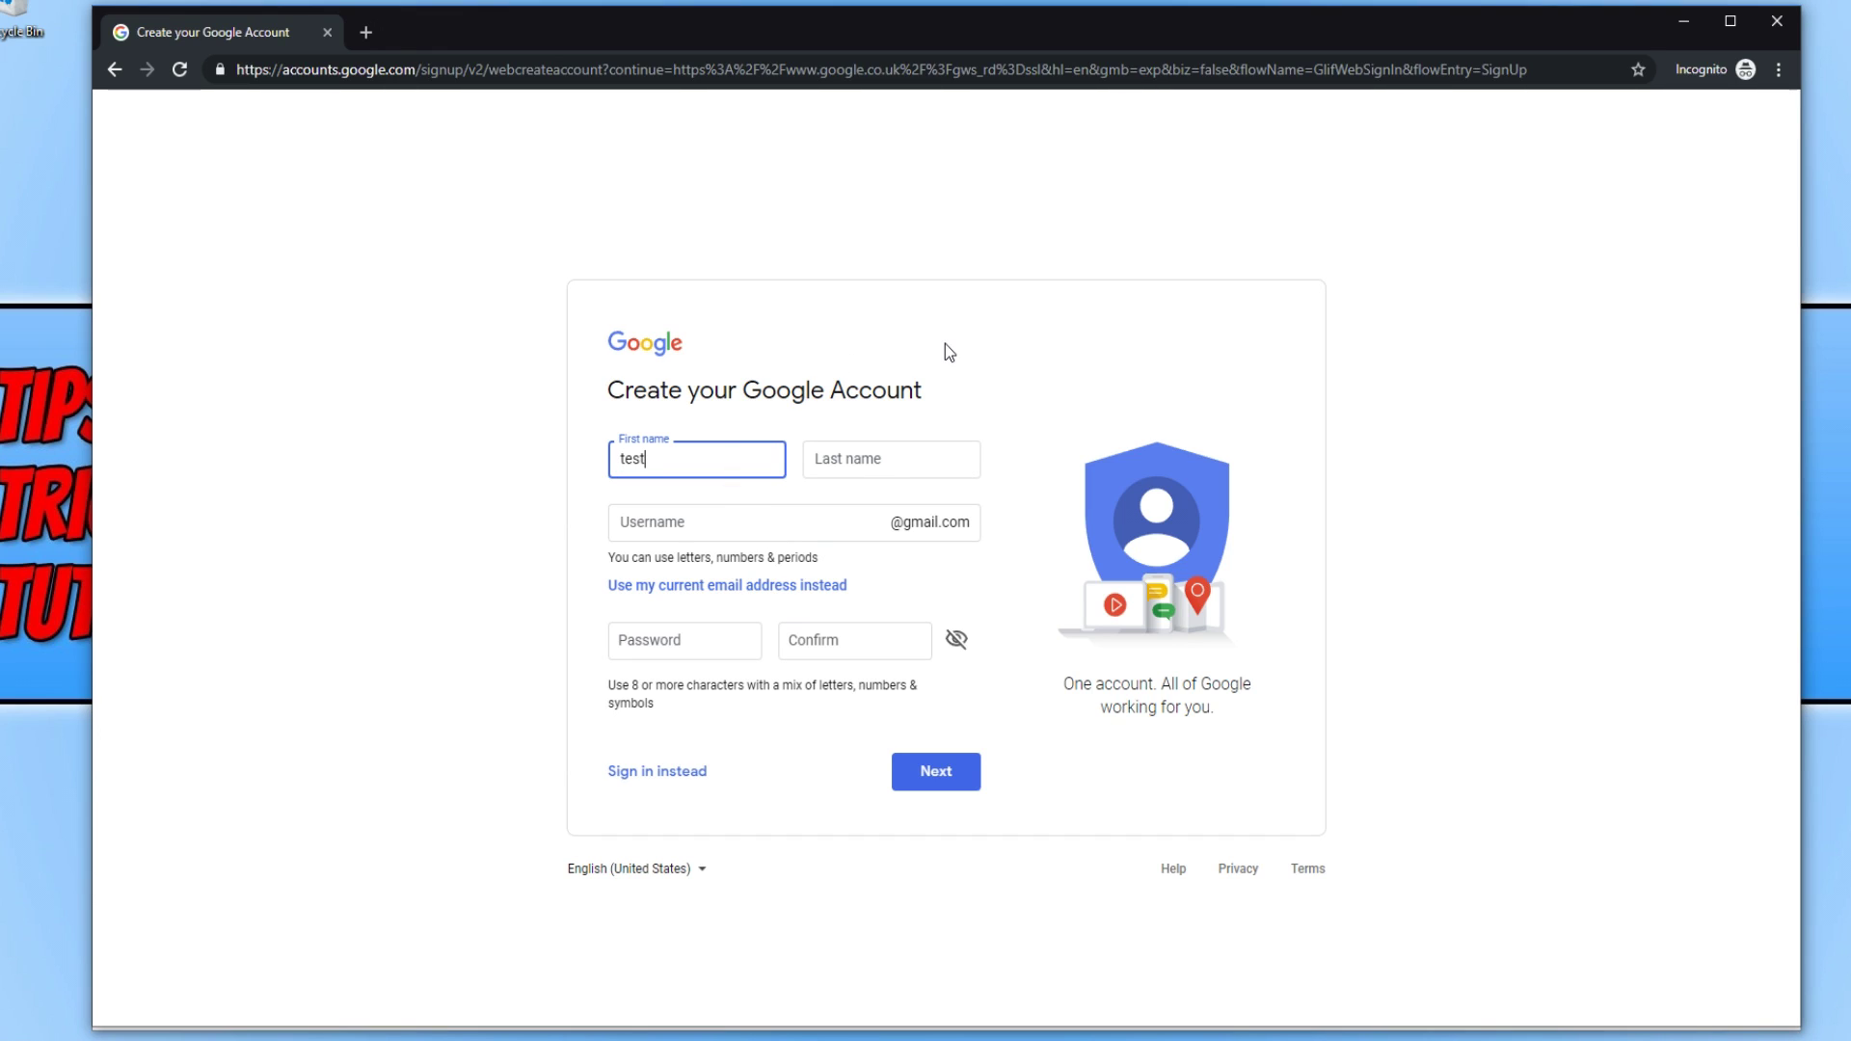
Enter first and last name 'test', a username and a confirmed password, then submit
click(890, 459)
text(test)
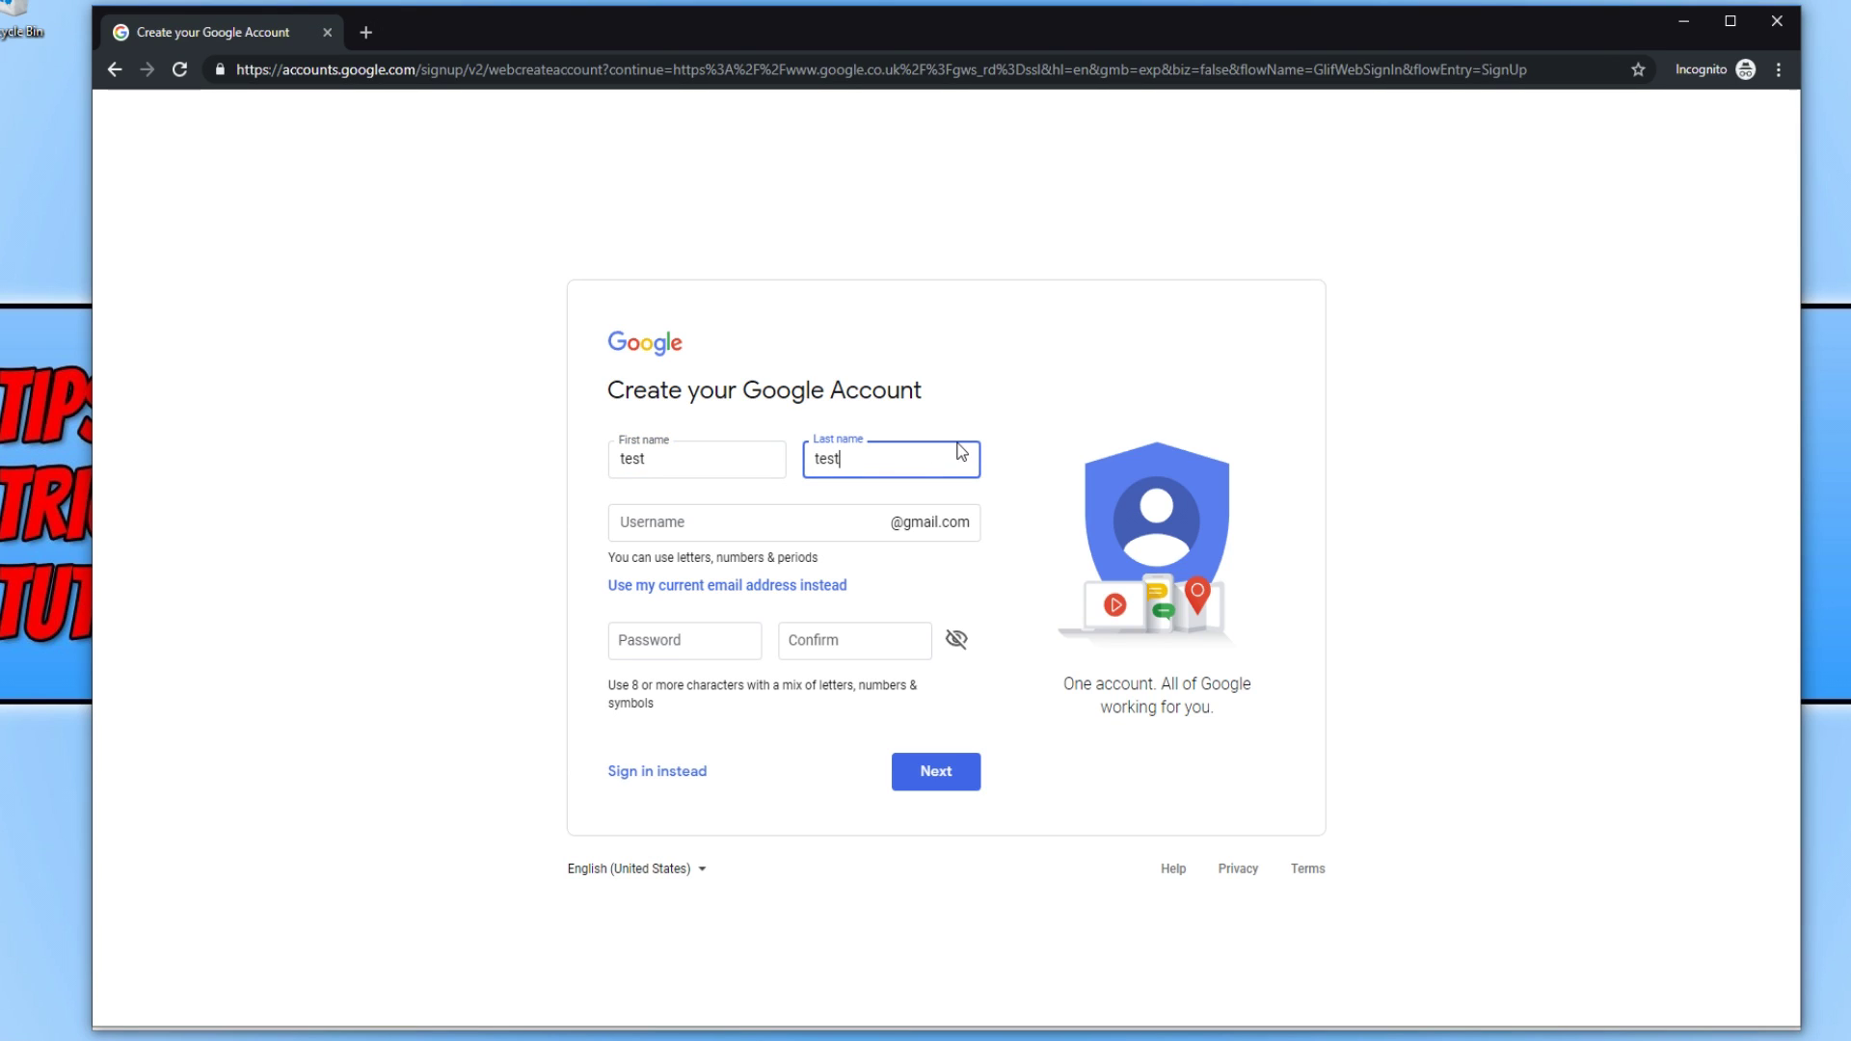
click(739, 530)
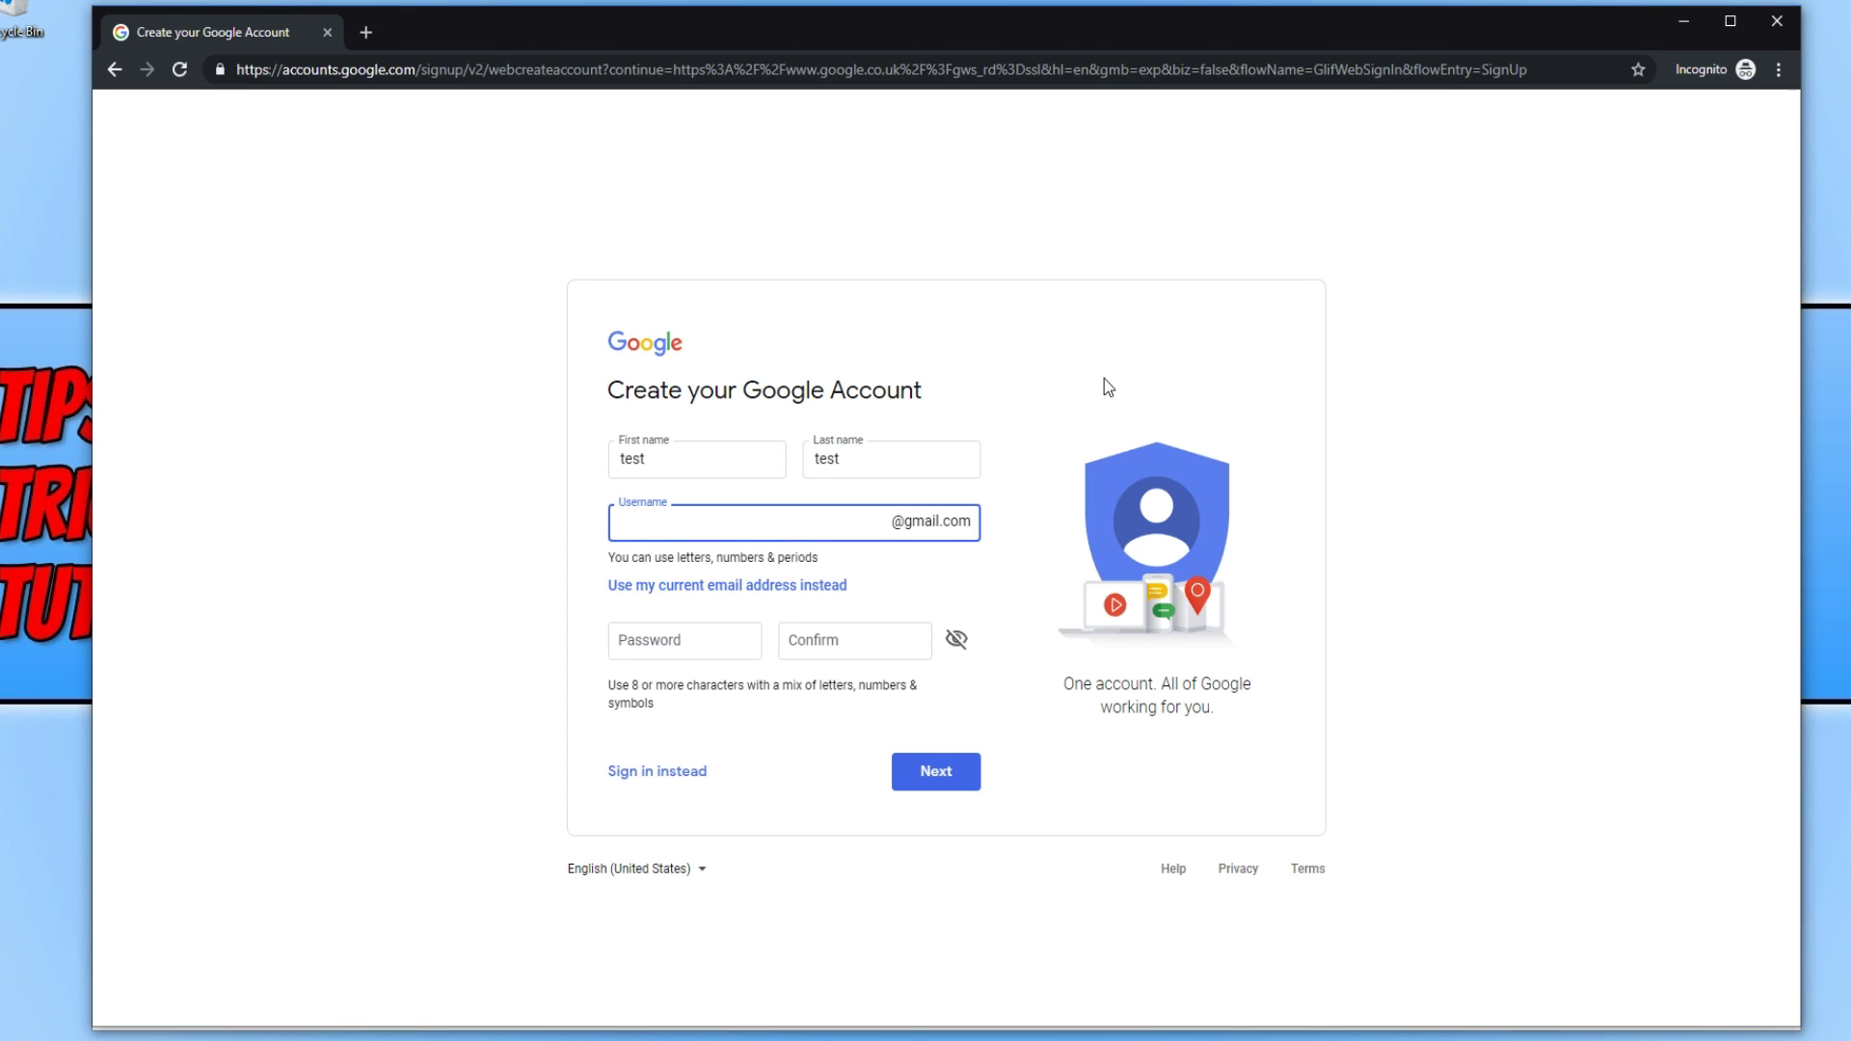
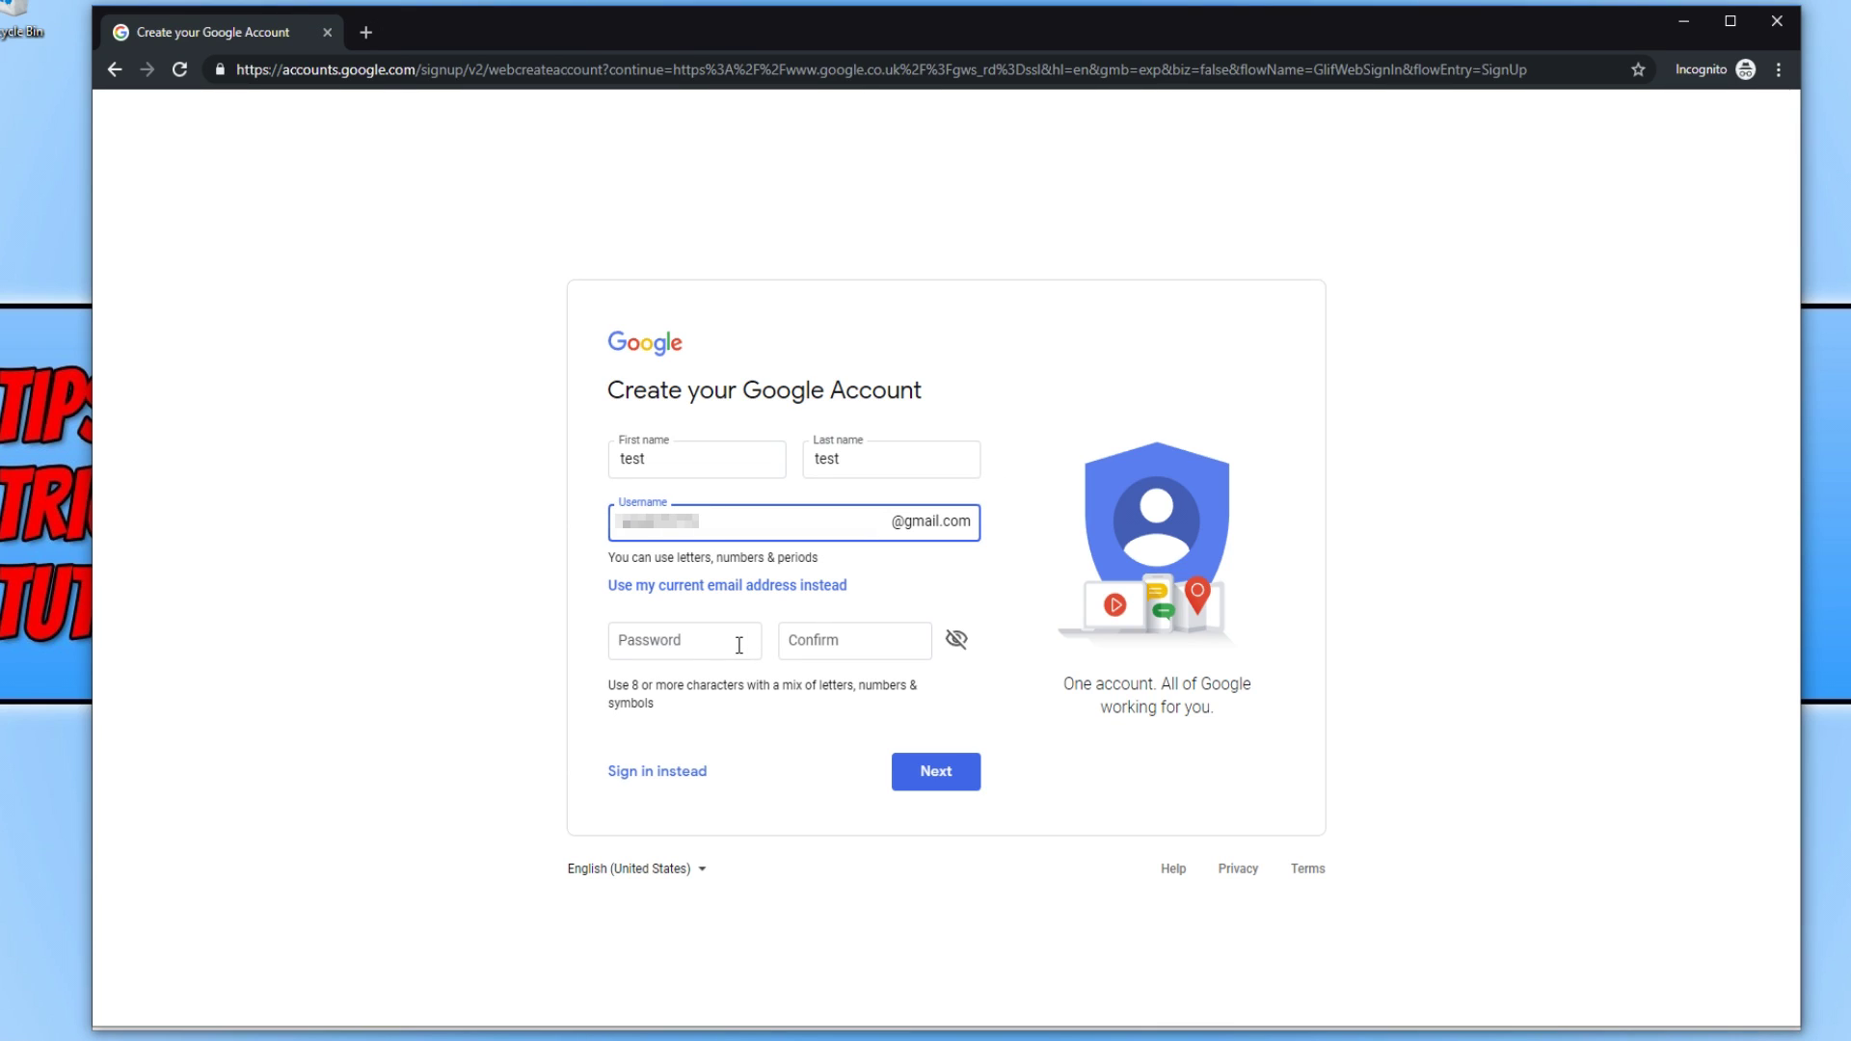
click(723, 641)
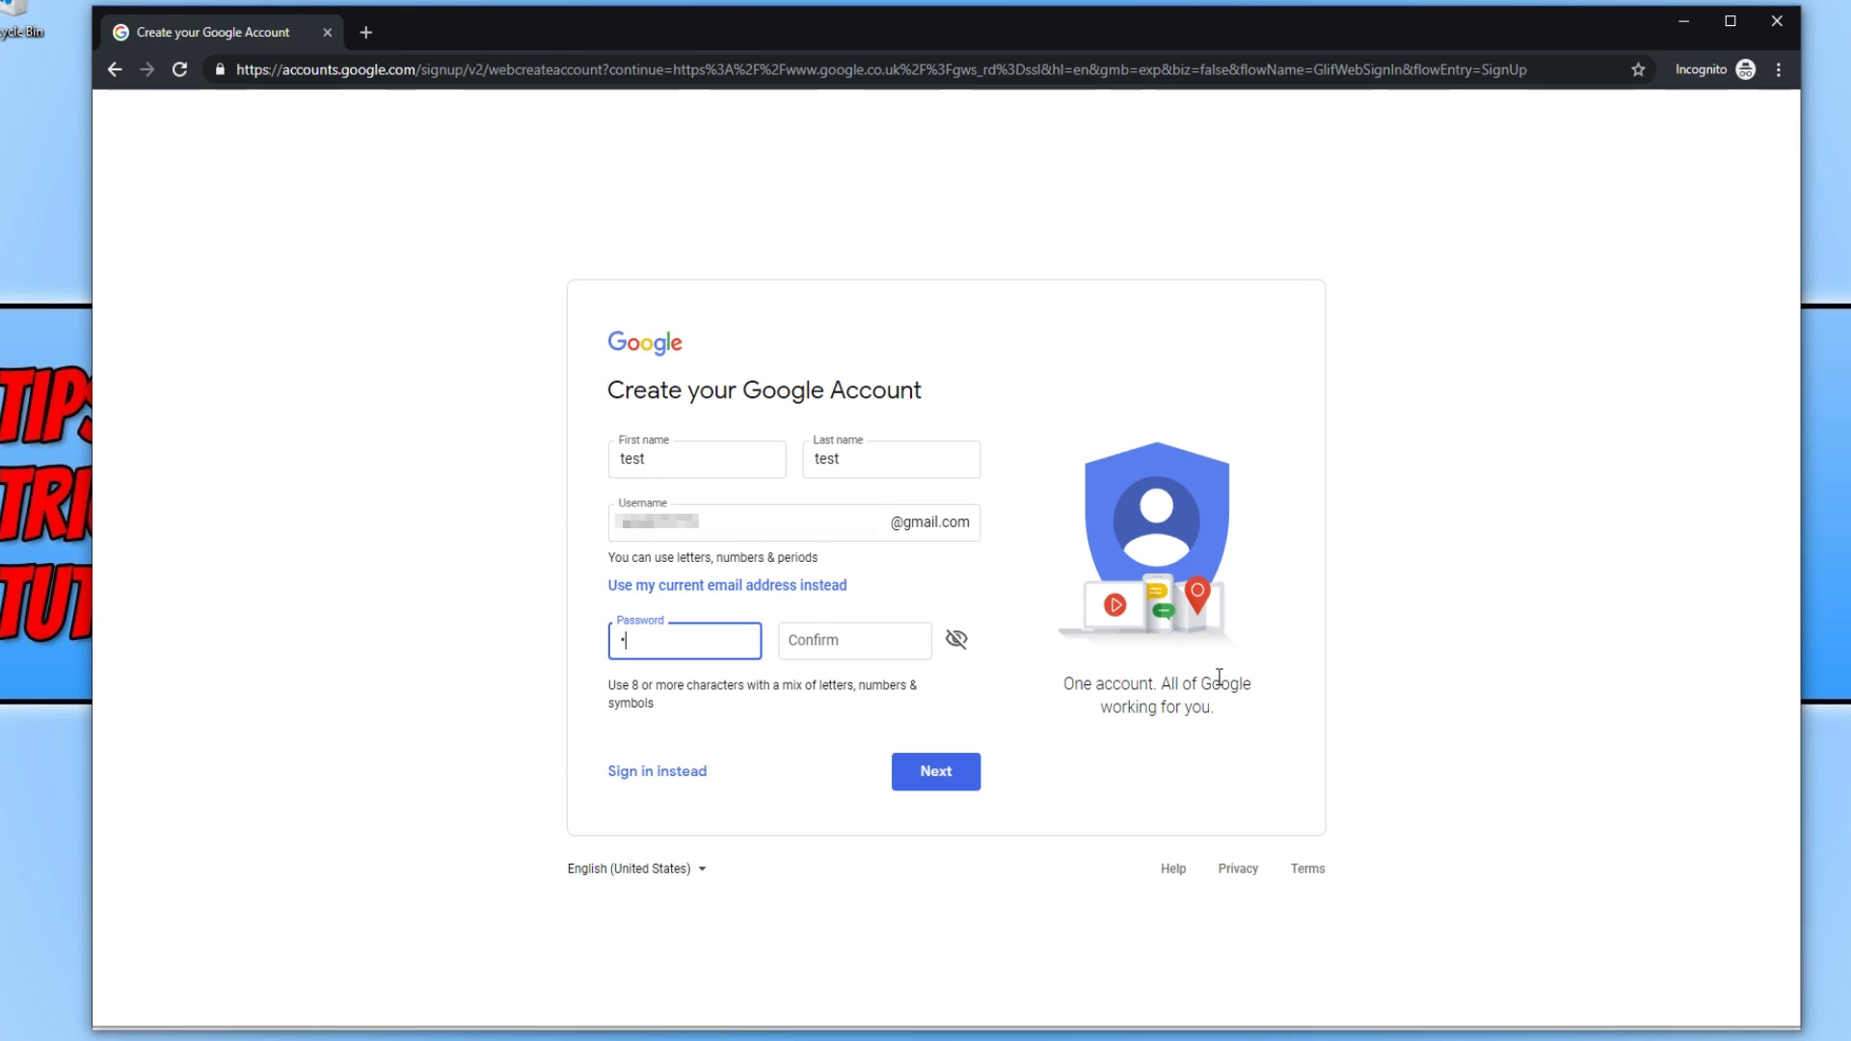
key(Tab)
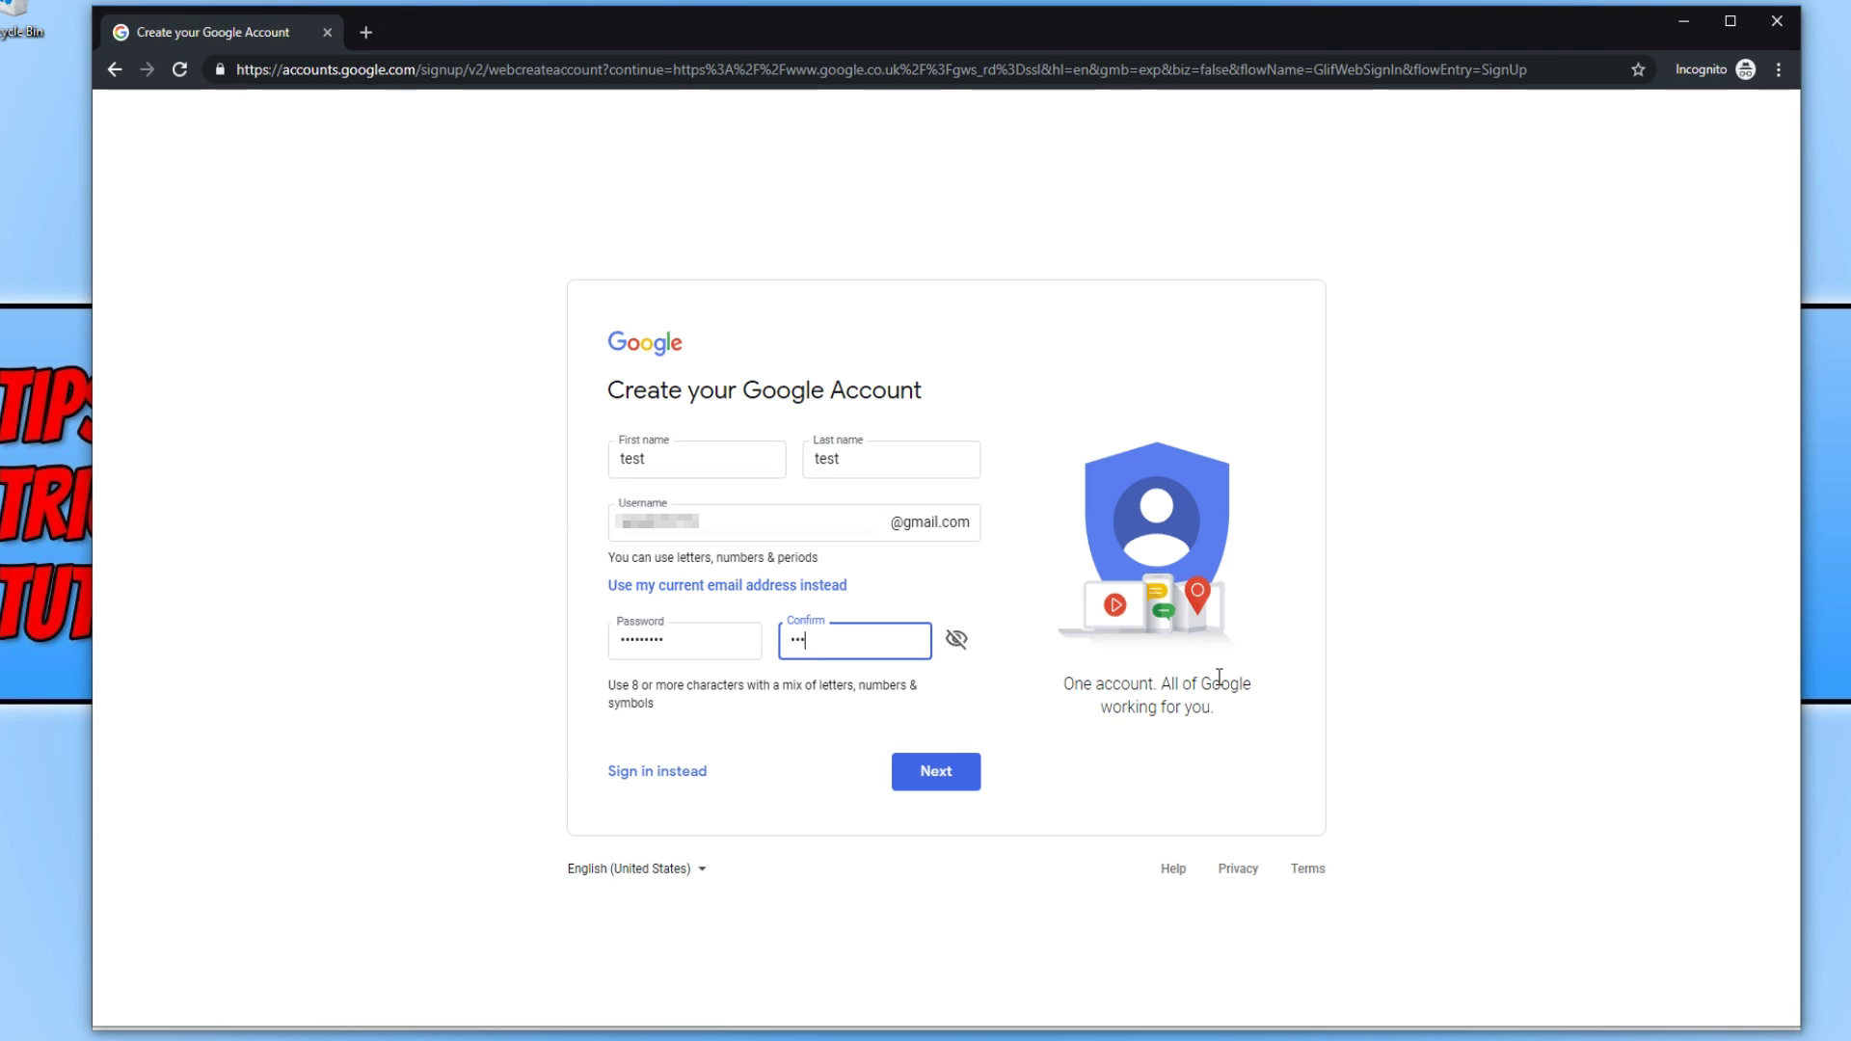
click(963, 778)
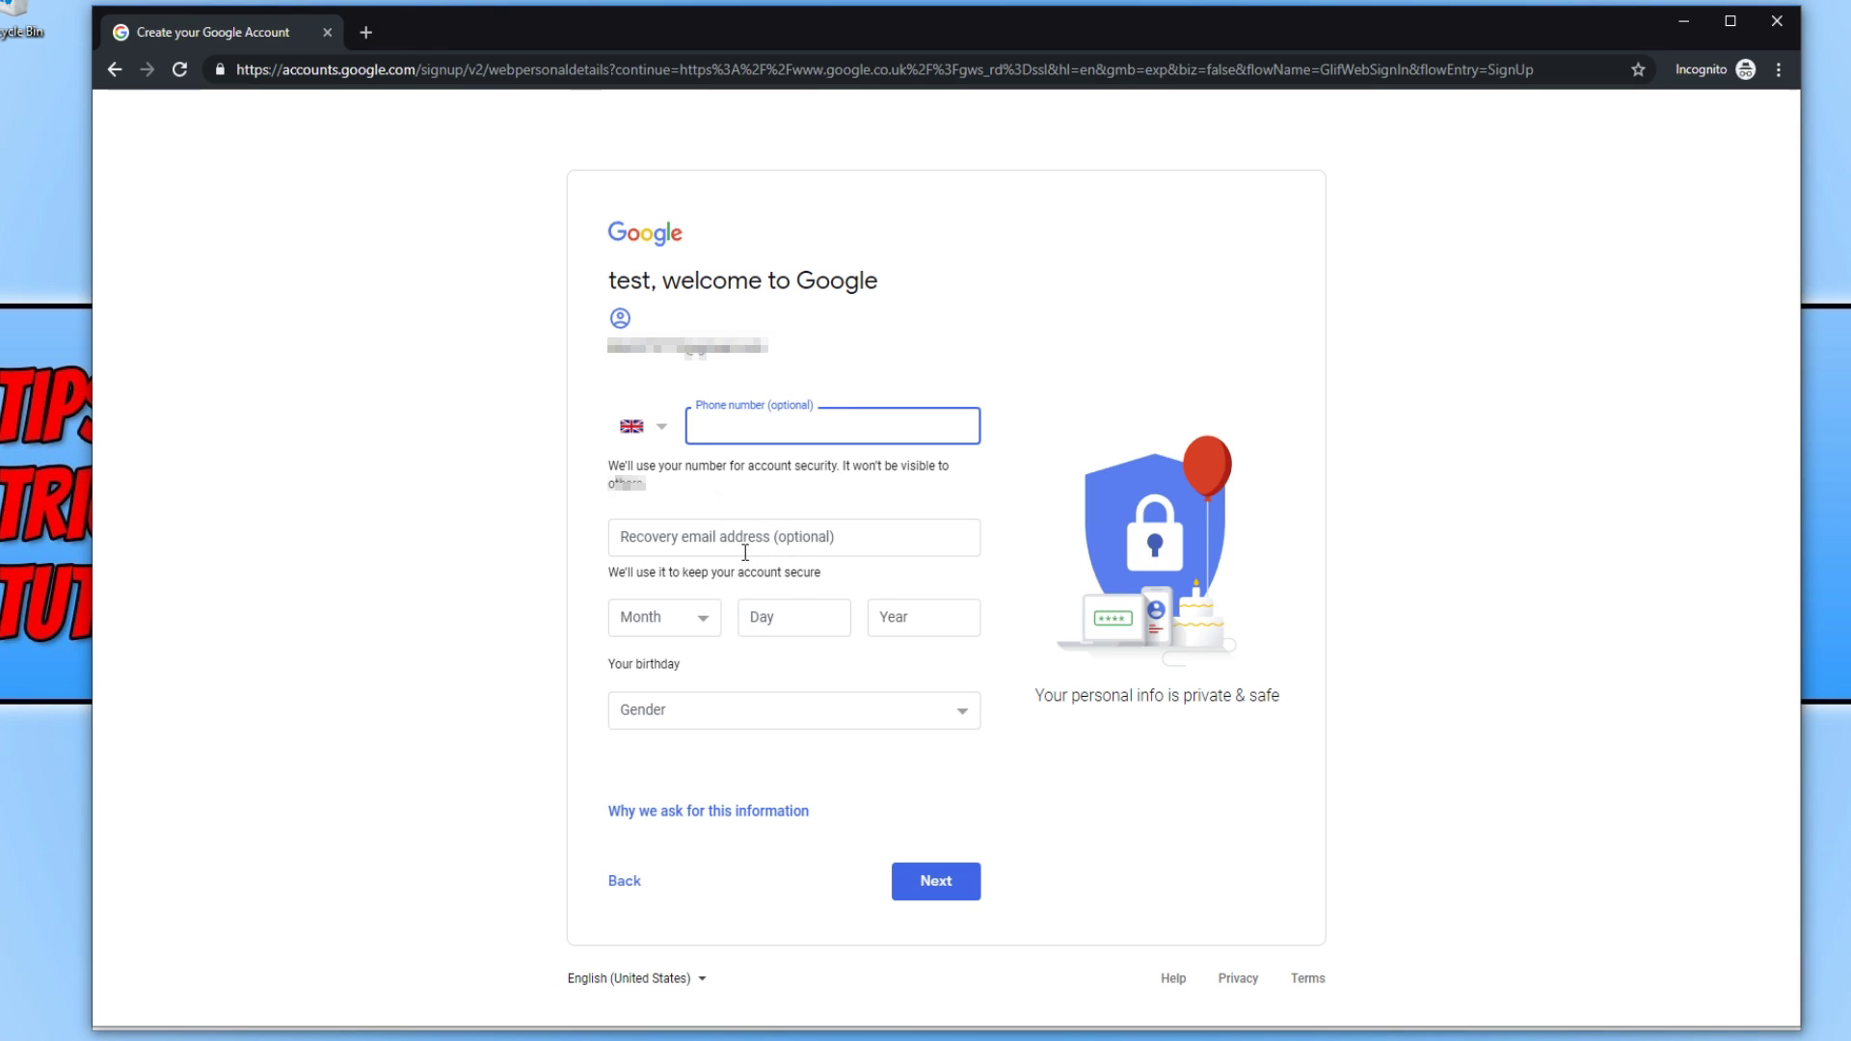
Leave the phone number blank and enter the birthday March 21, 1989
click(482, 616)
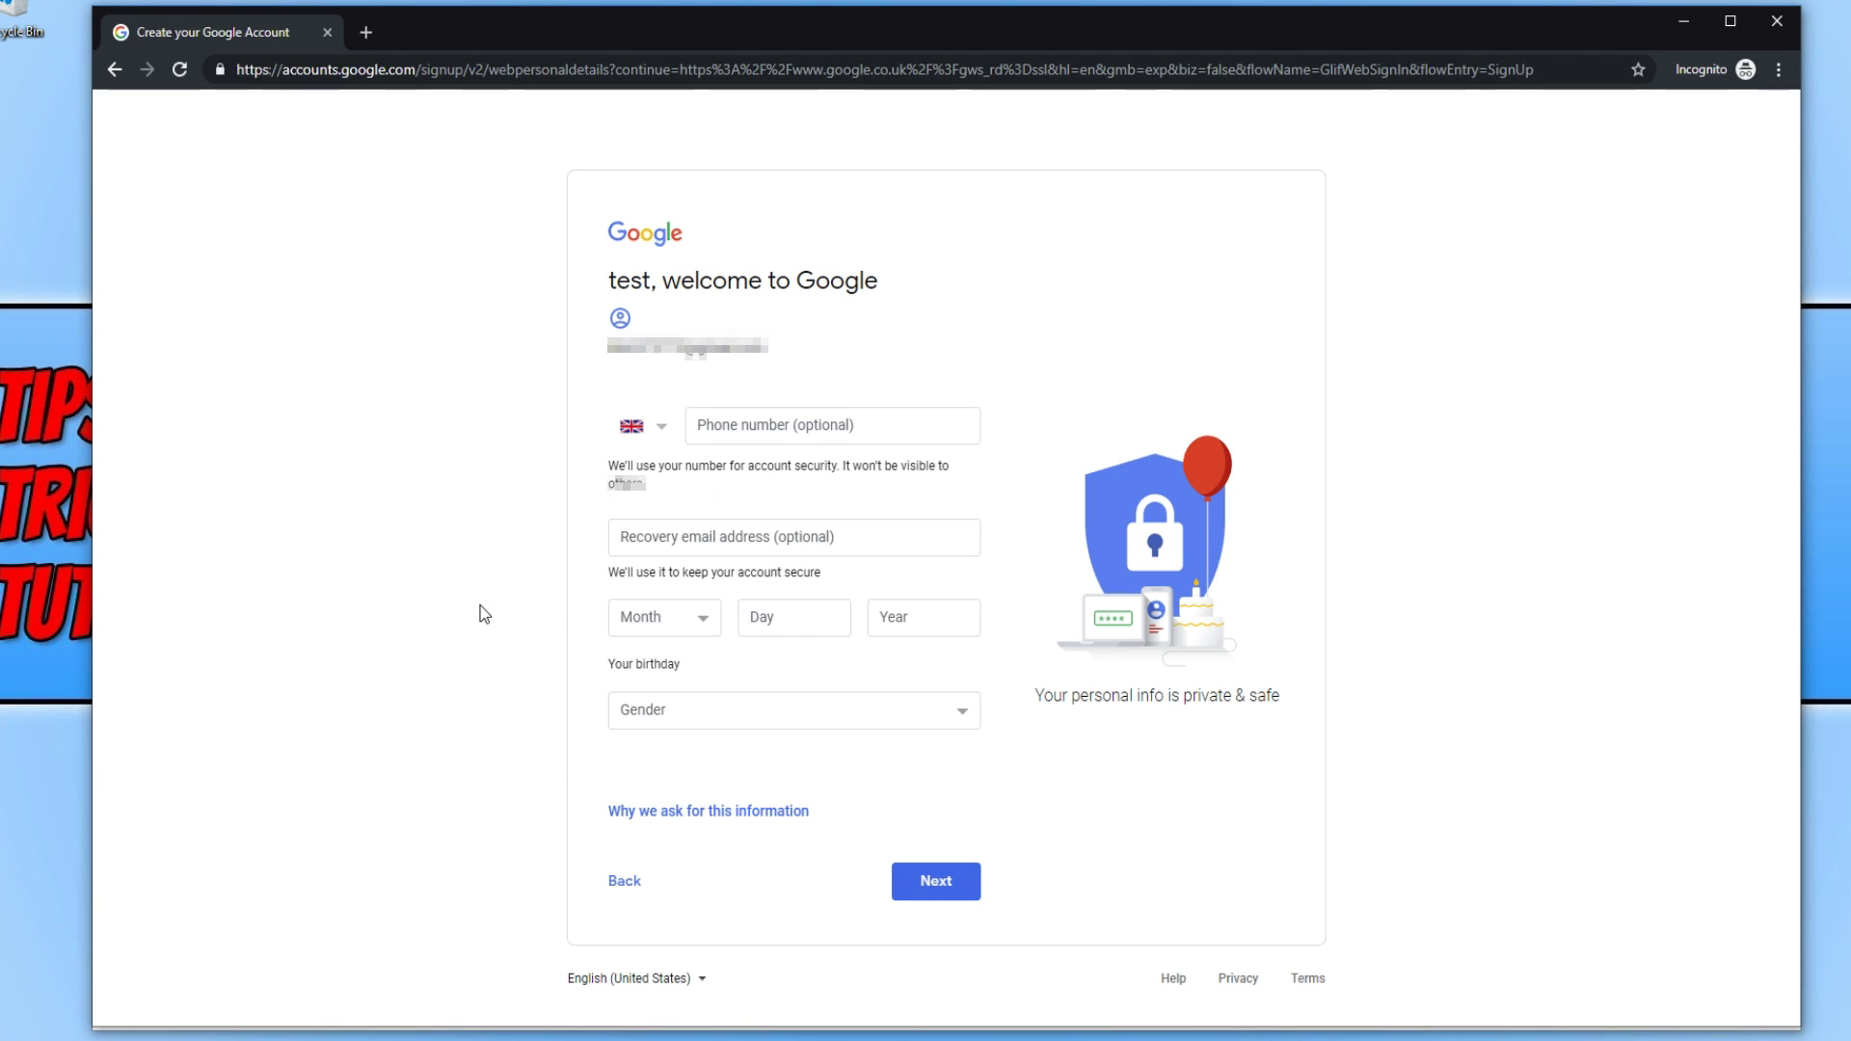
click(696, 627)
click(665, 685)
click(797, 618)
text(2)
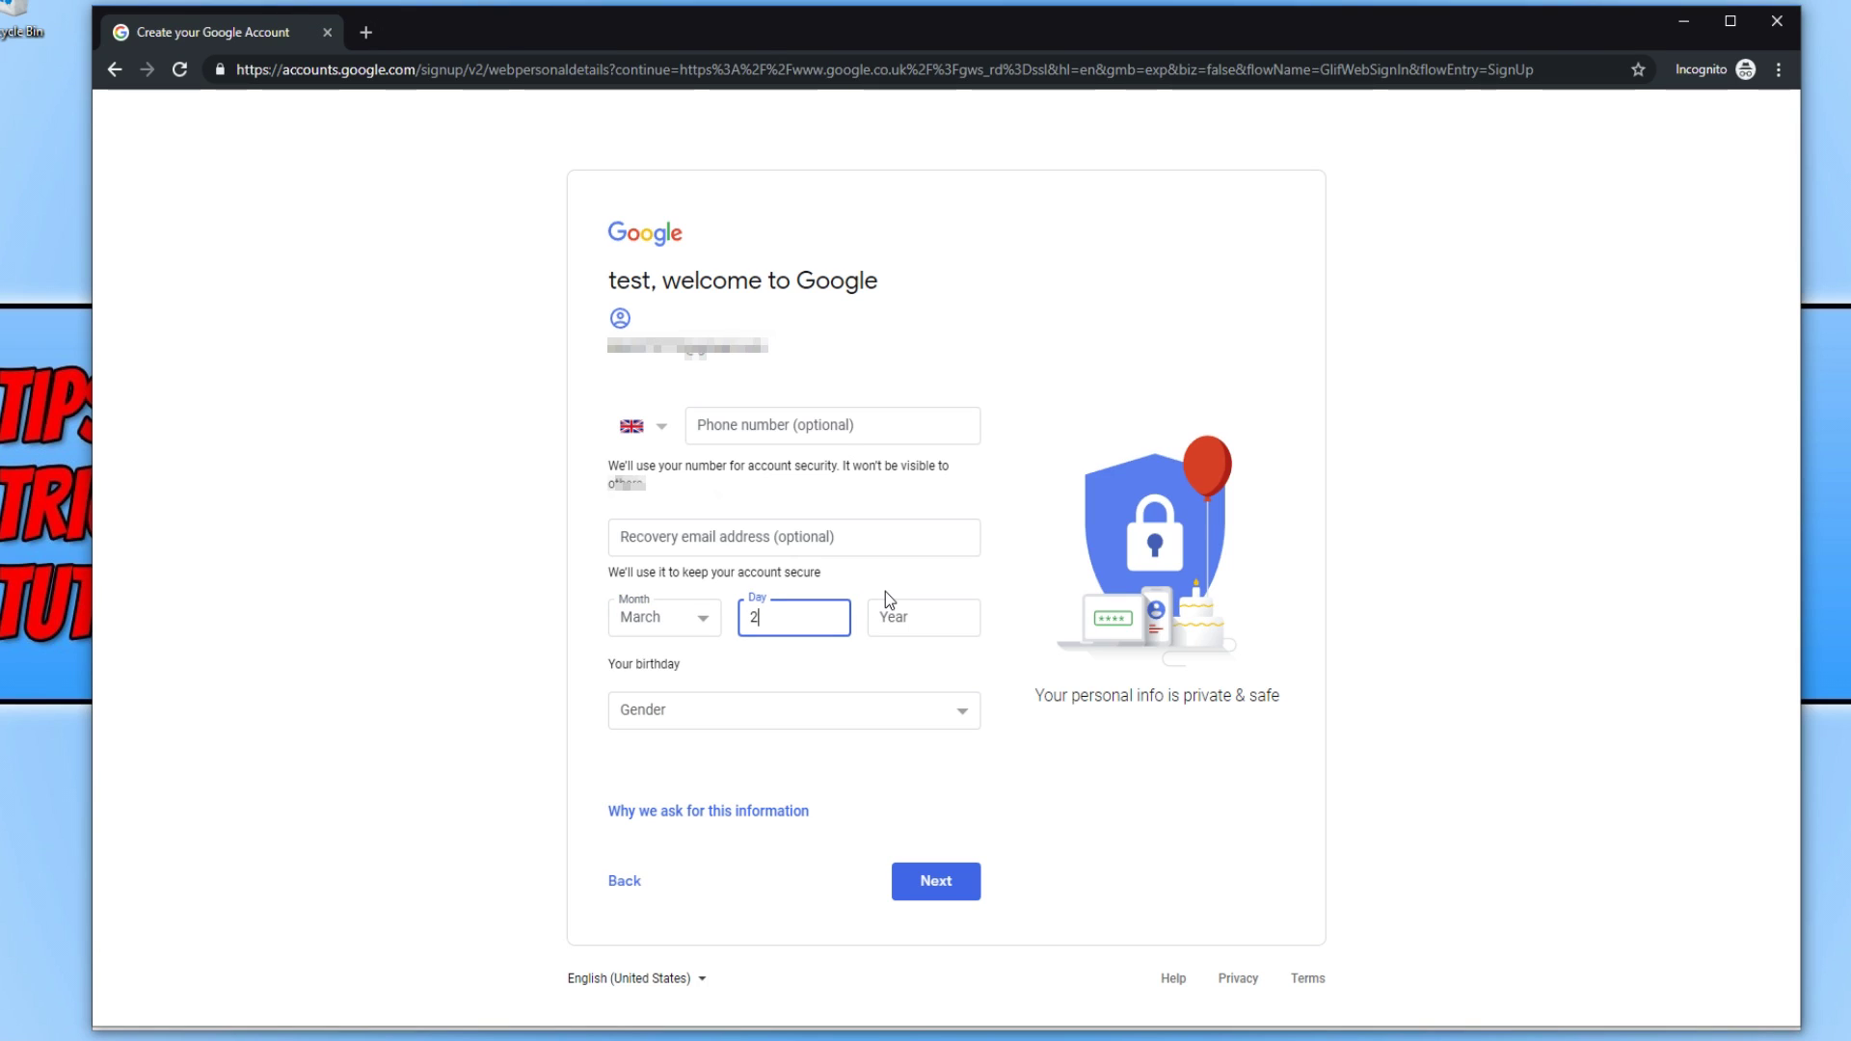
text(1)
click(936, 613)
text(1989)
Set gender to 'Rather not say' and submit the personal details
click(757, 713)
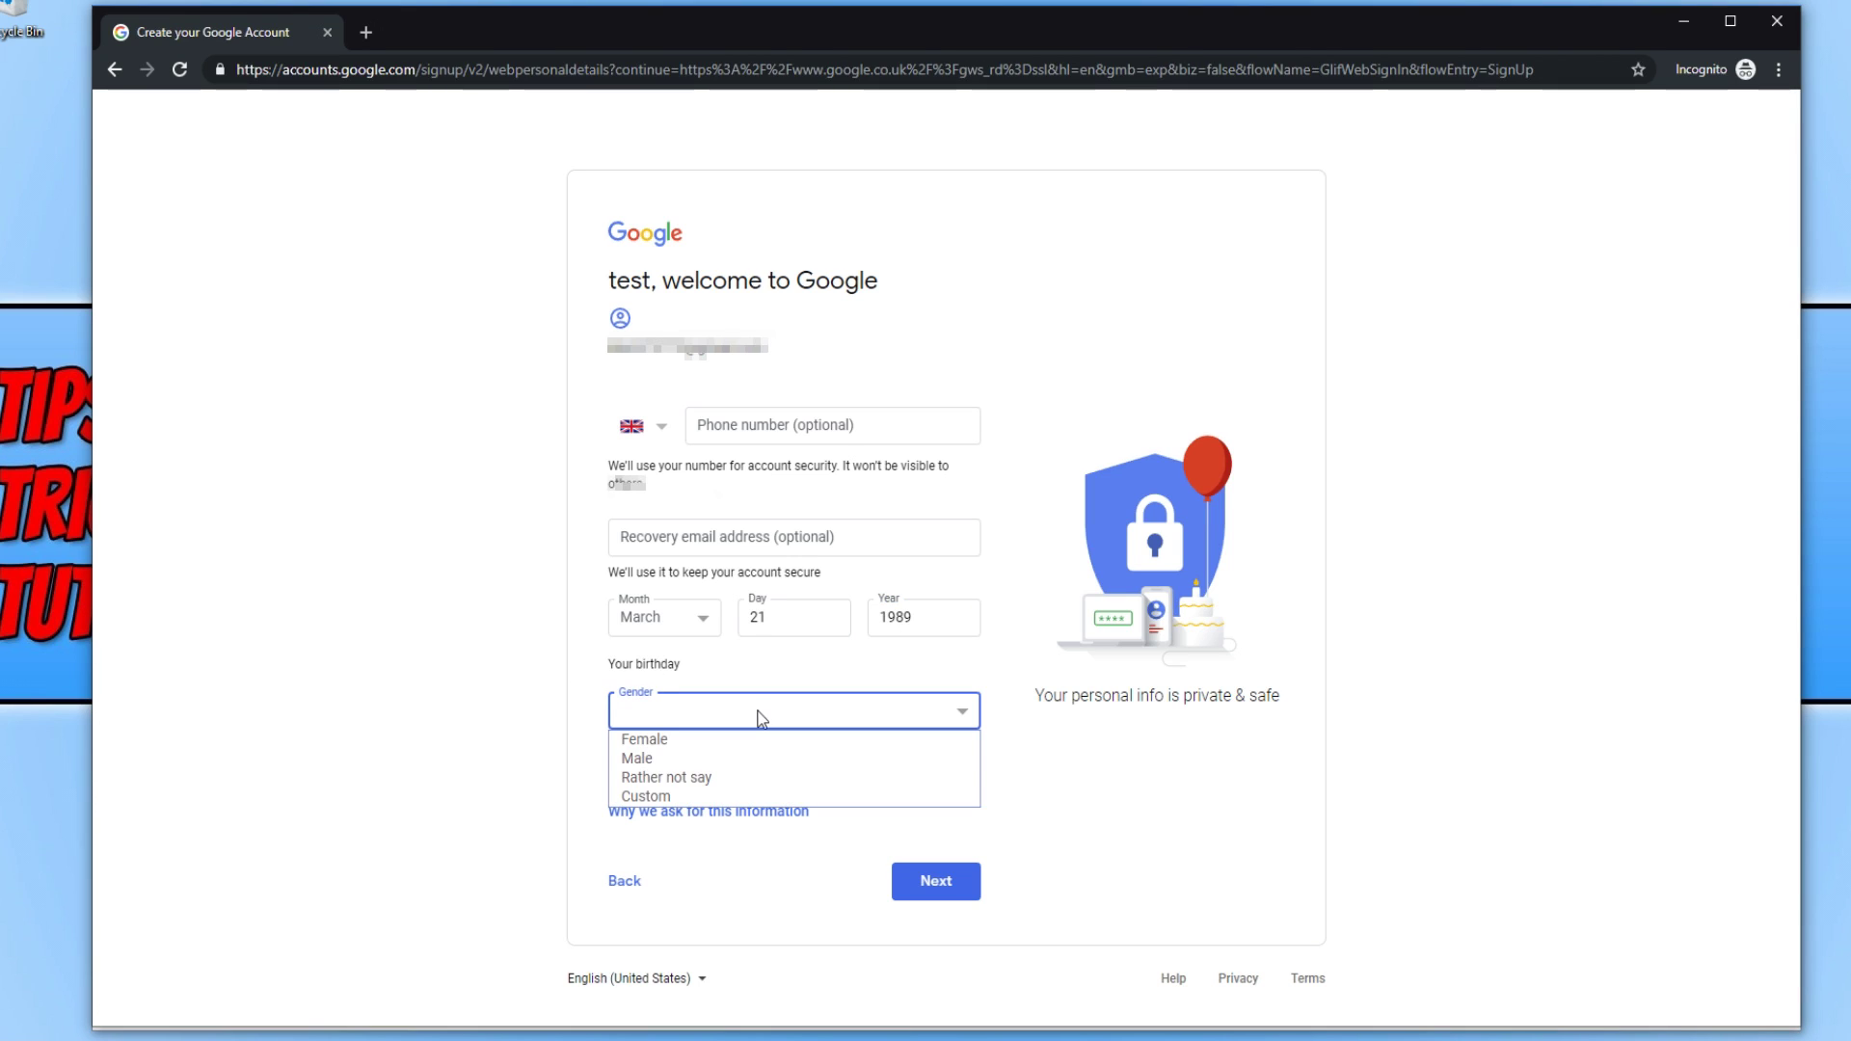
click(751, 777)
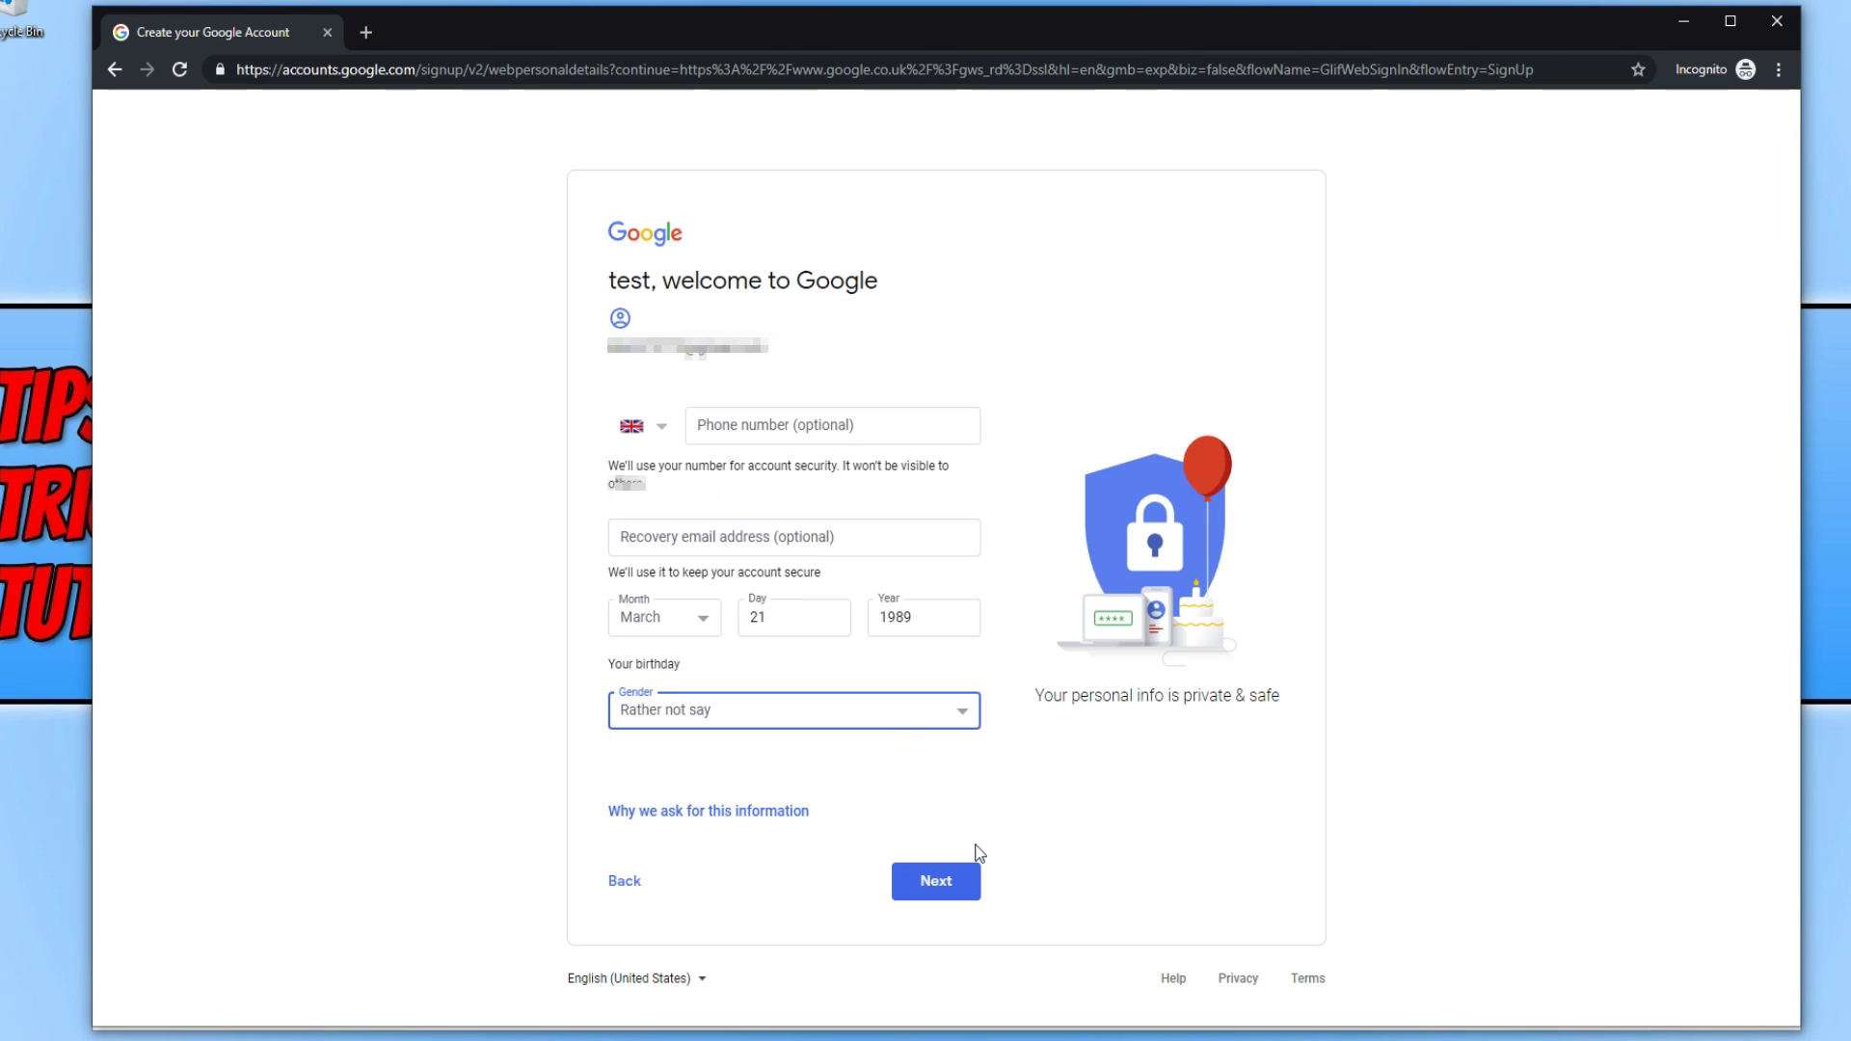
click(936, 885)
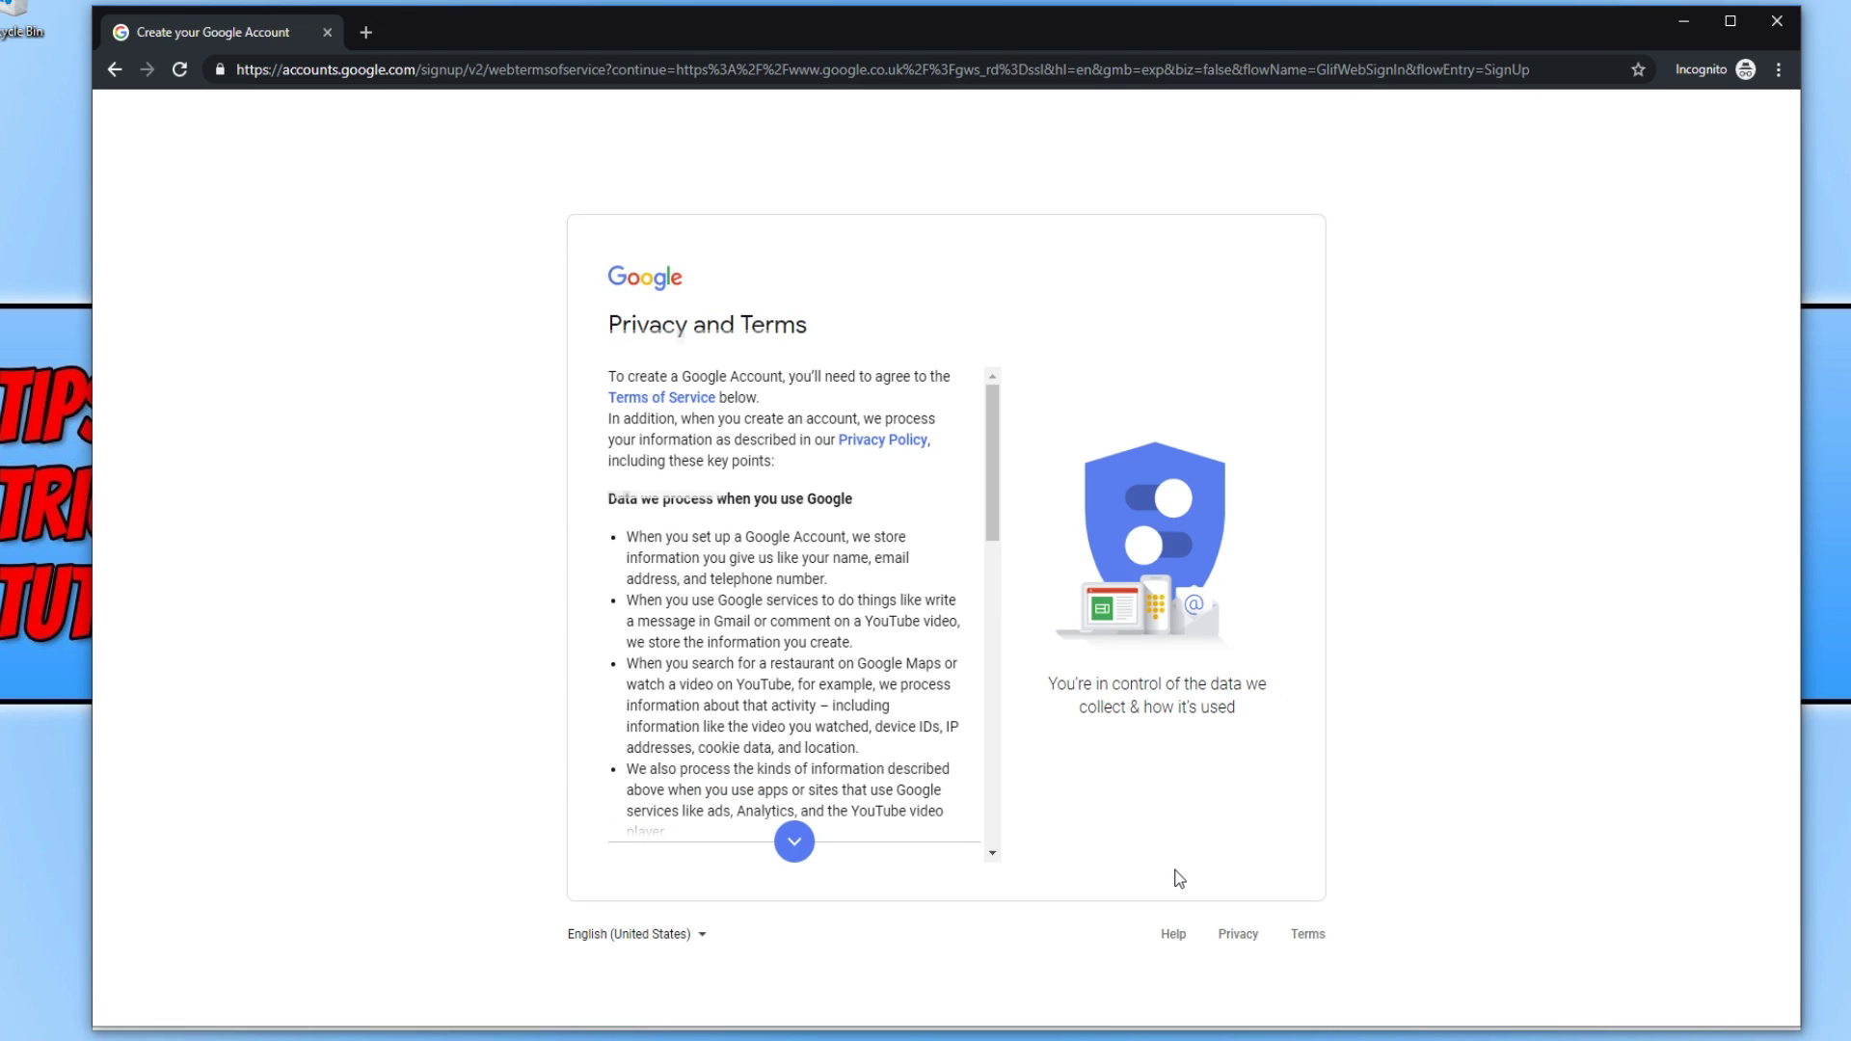
scroll(874, 533, down, 5)
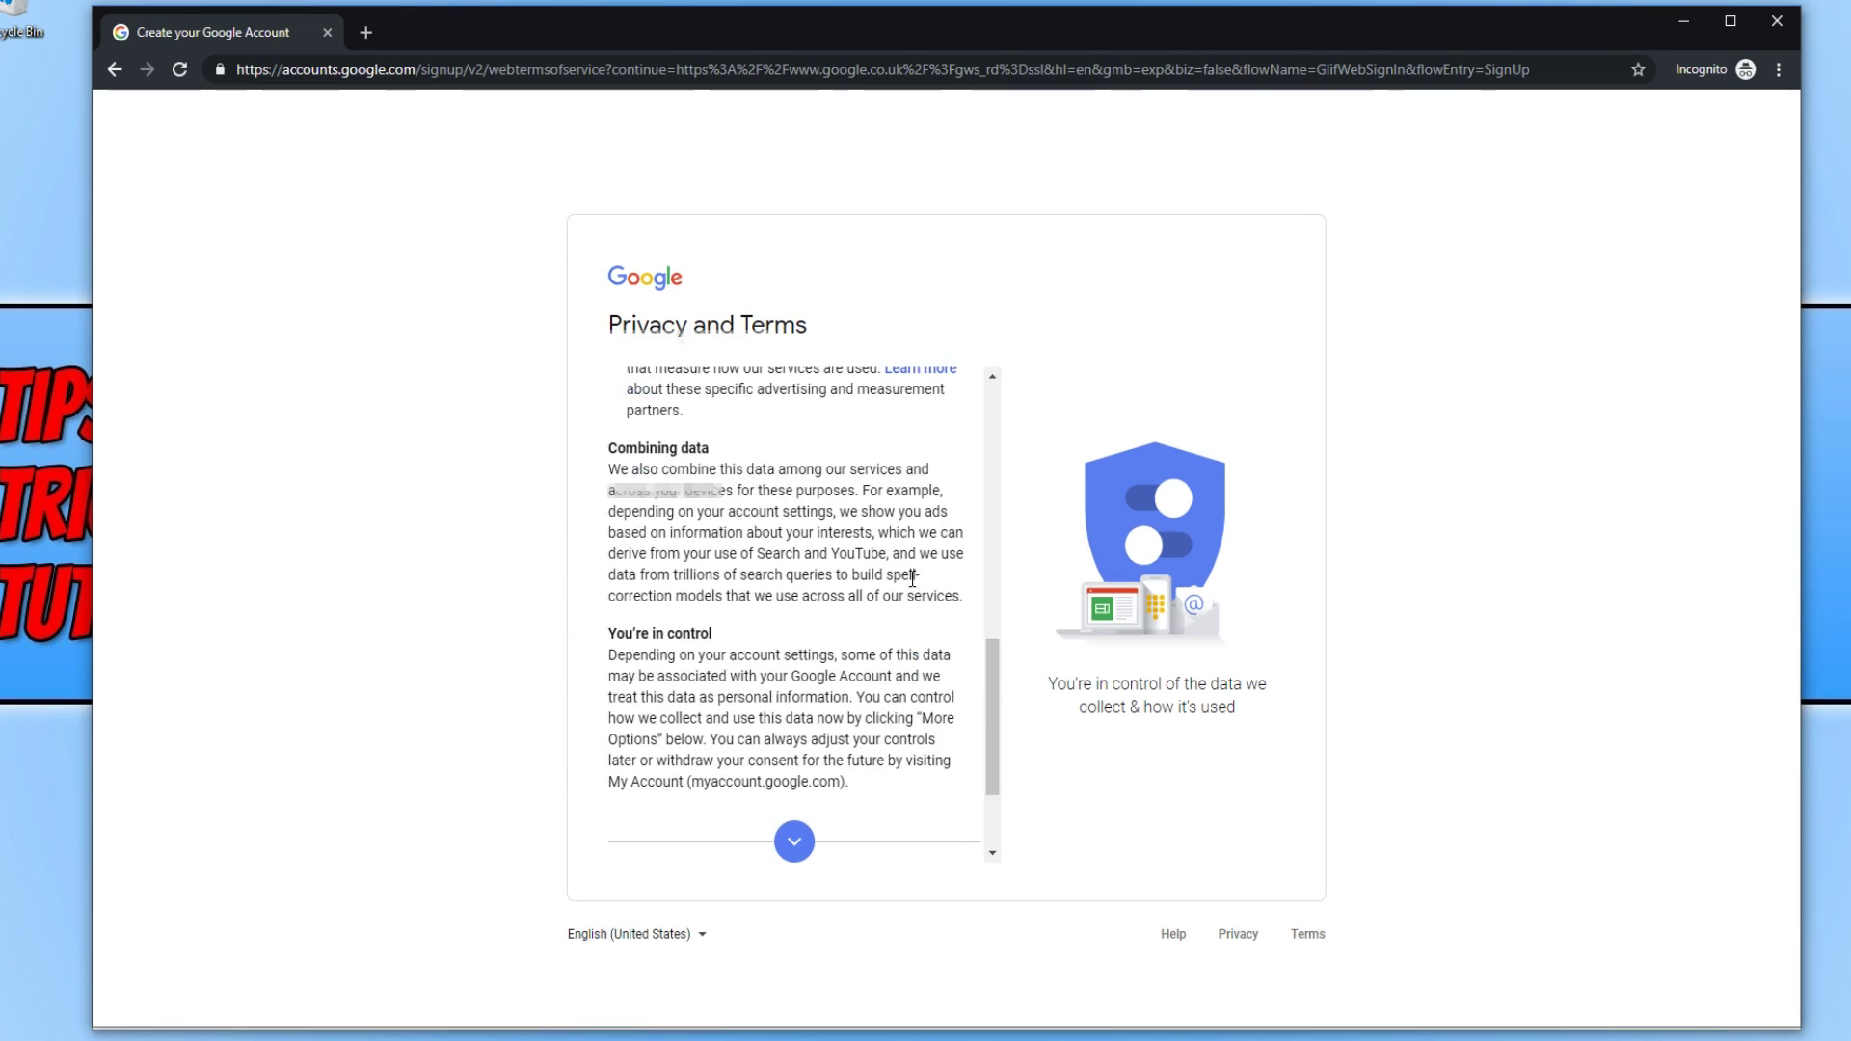
scroll(914, 613, down, 5)
Agree to the Terms of Service and Privacy Policy, then create the account
click(695, 716)
click(685, 761)
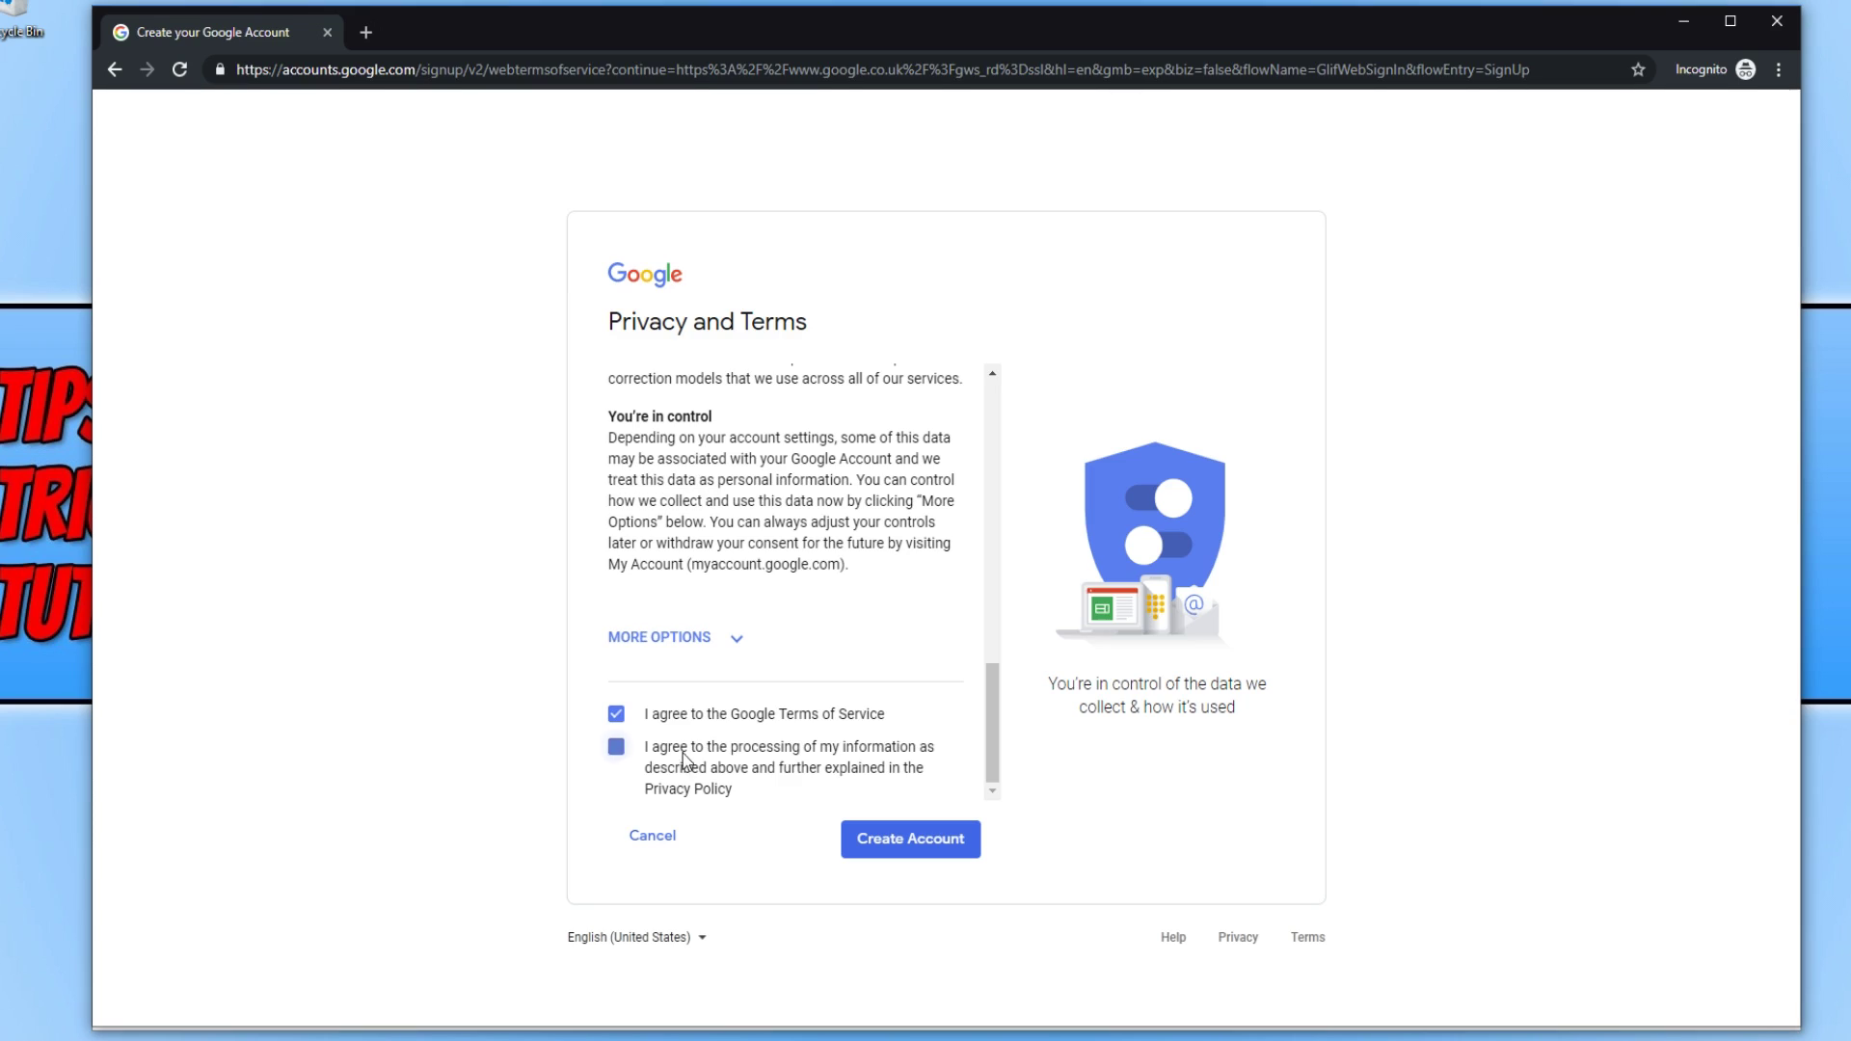
click(961, 846)
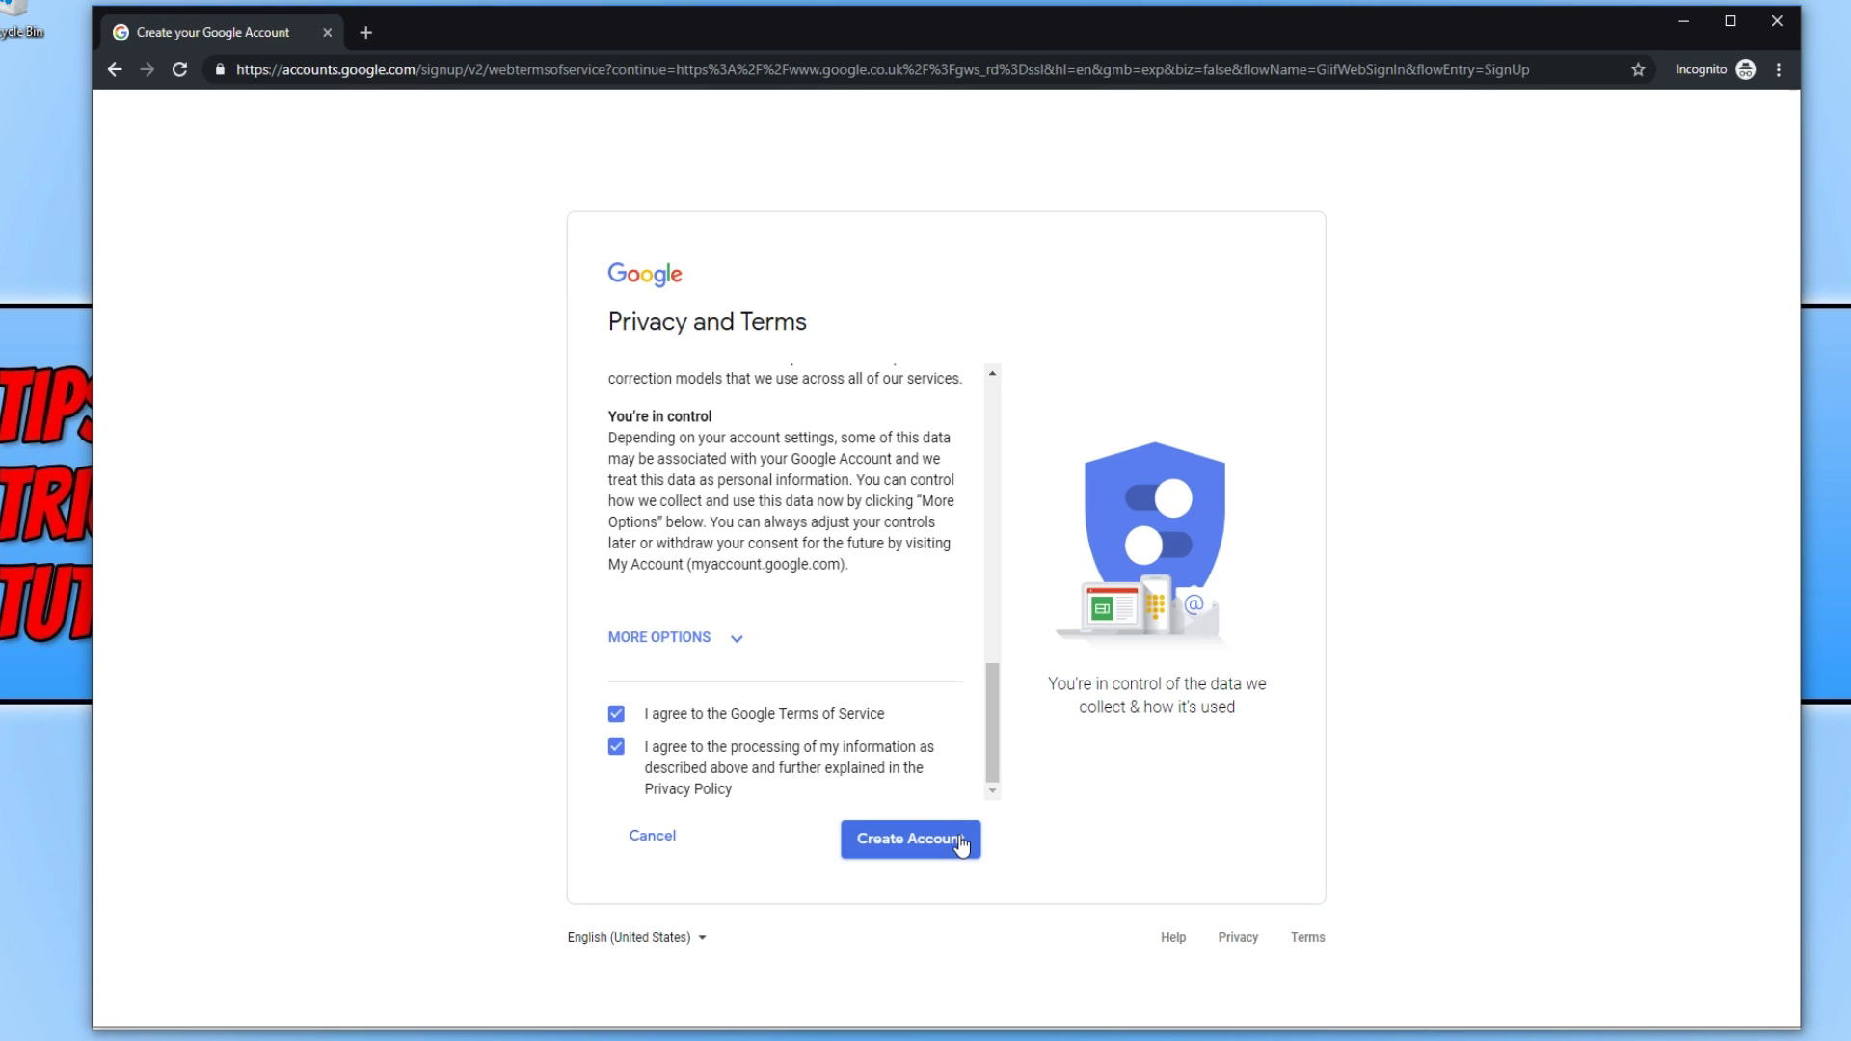